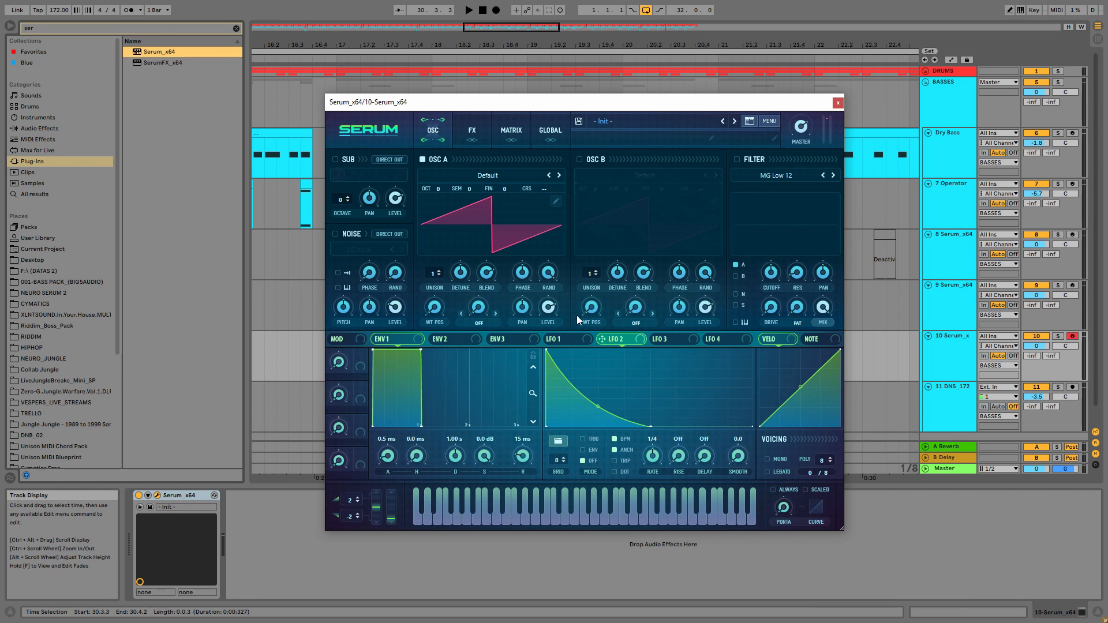
# Enable oscillator B and assign LFO 2, in ENV mode, to the levels of both oscillators.
pyautogui.moveTo(622, 340); pyautogui.dragTo(550, 312)
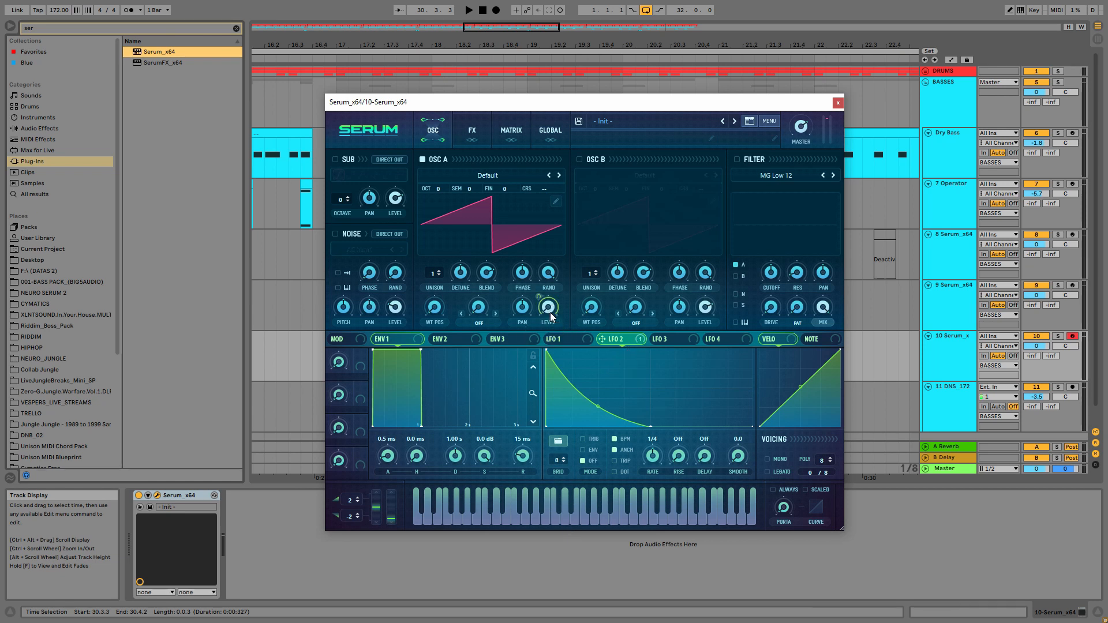
pyautogui.click(579, 159)
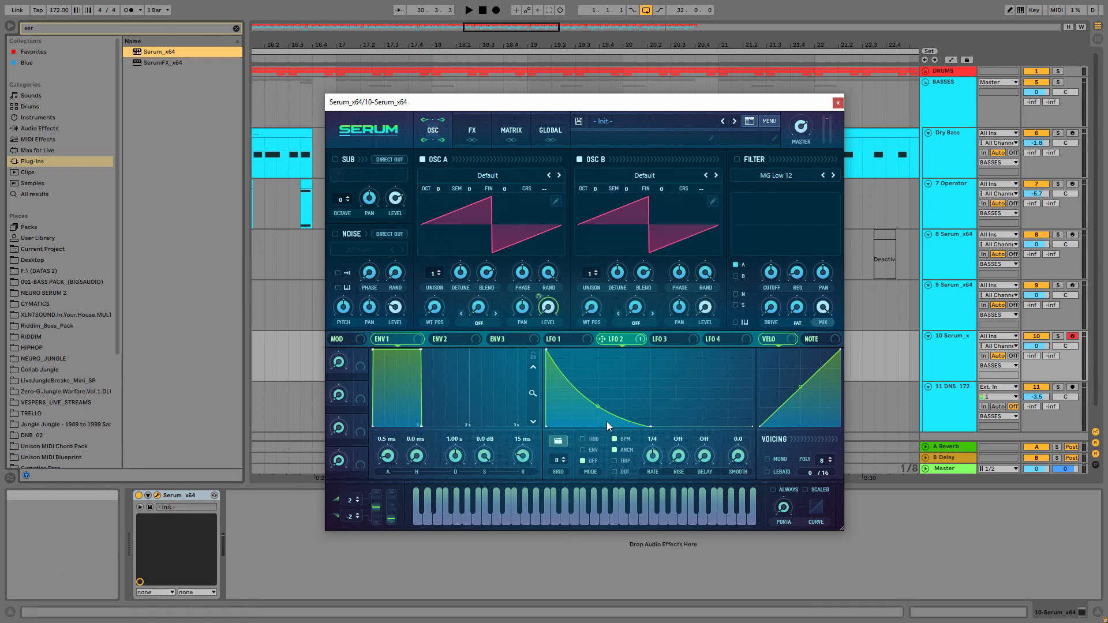
pyautogui.moveTo(633, 346); pyautogui.dragTo(708, 310)
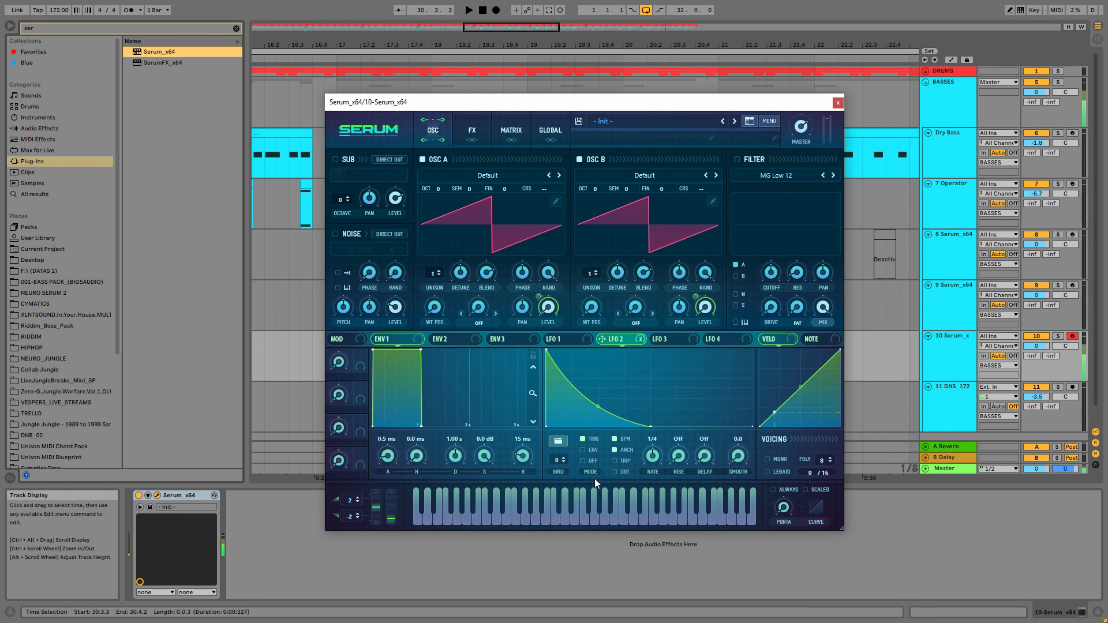
pyautogui.click(586, 451)
# Load the Simple_Fm_76 user wavetable from Camille - 64 Dubstep Presets into oscillator A.
pyautogui.click(480, 176)
pyautogui.moveTo(467, 228)
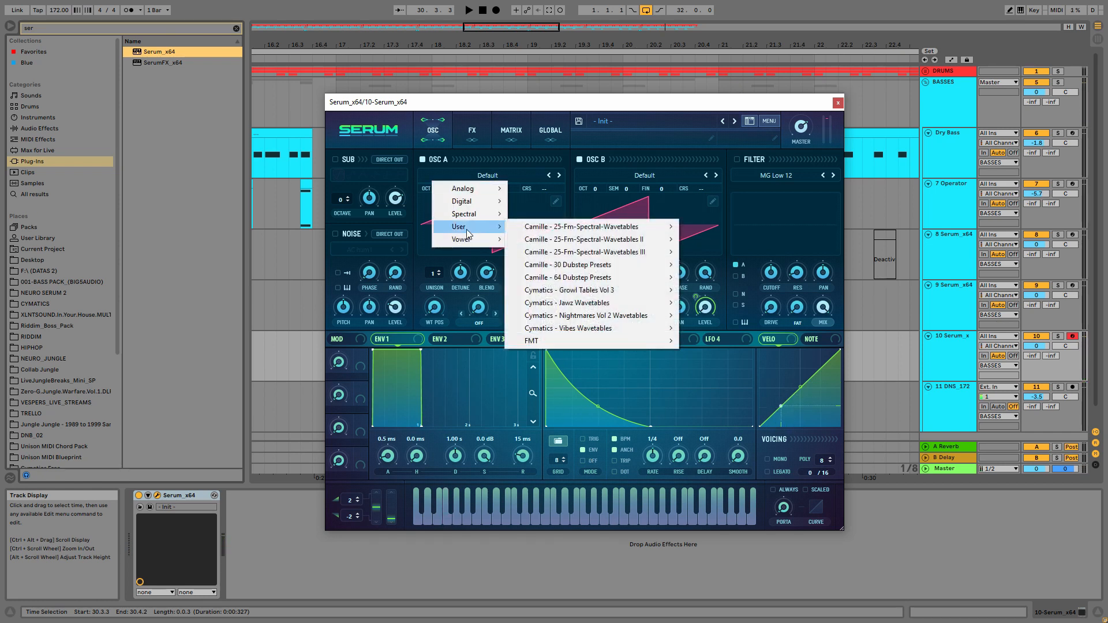
pyautogui.click(449, 156)
pyautogui.click(477, 175)
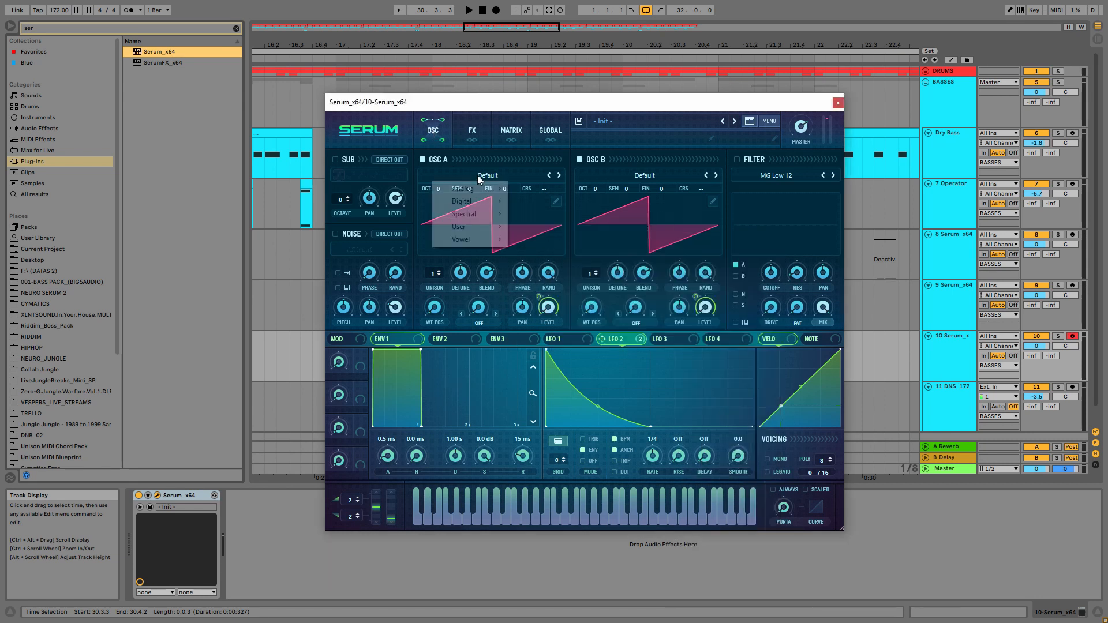
pyautogui.moveTo(468, 230)
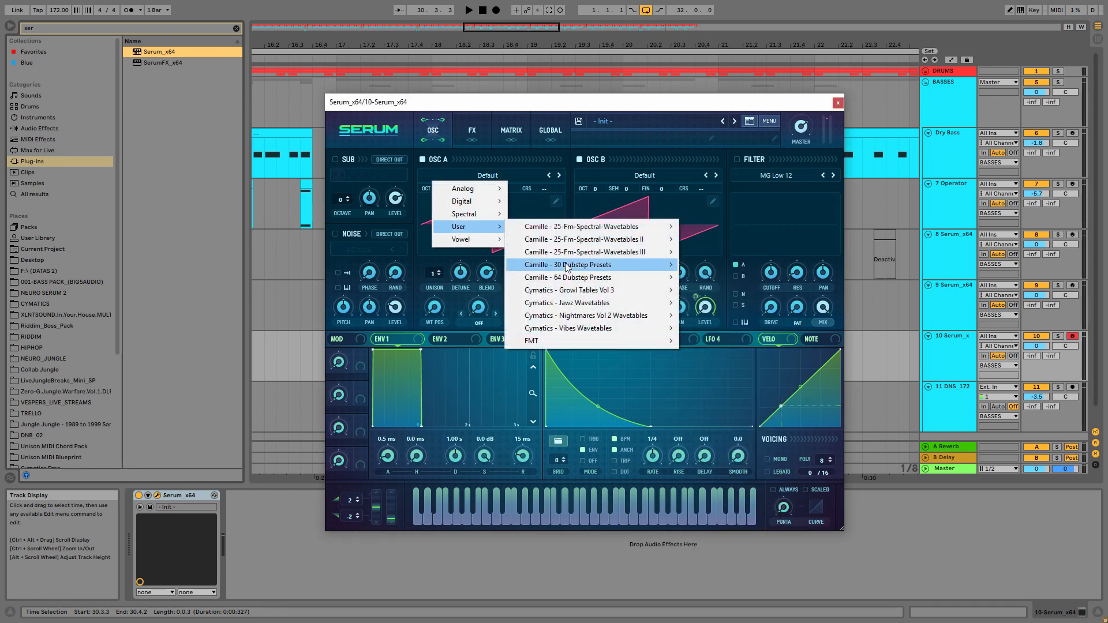
pyautogui.moveTo(583, 277)
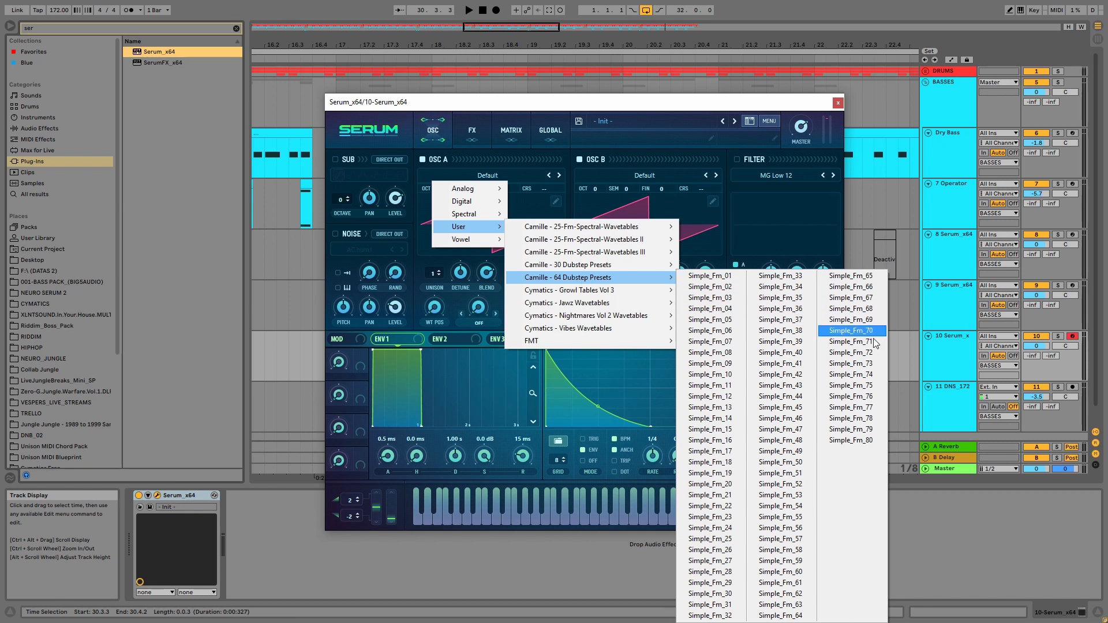
pyautogui.click(871, 396)
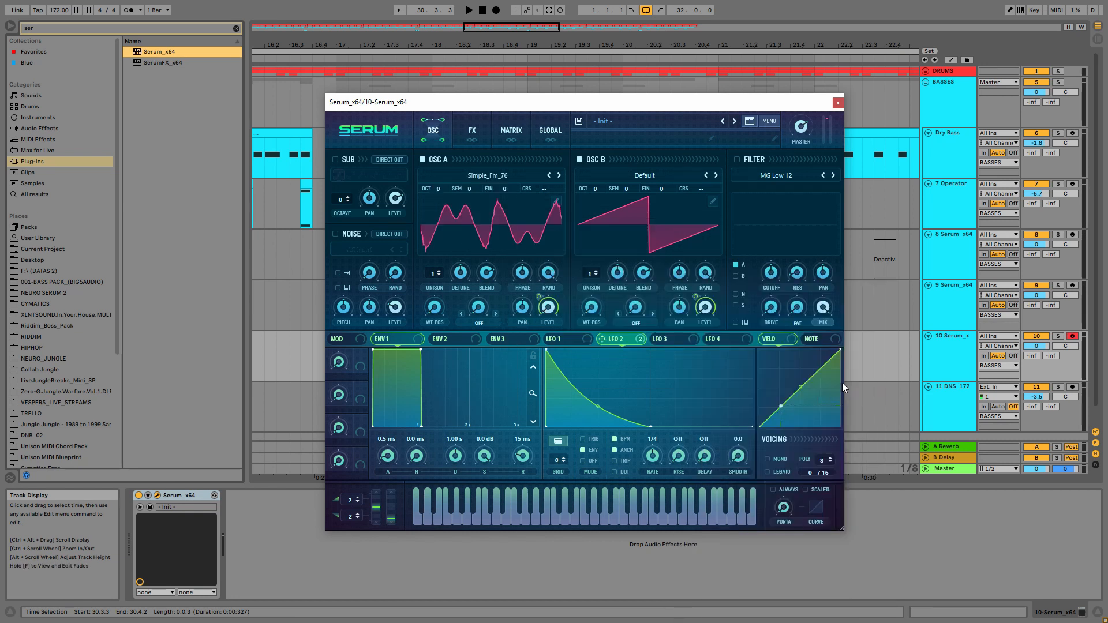
# Compare the patch with oscillator B switched off and on.
pyautogui.click(579, 158)
pyautogui.click(579, 159)
pyautogui.click(579, 160)
pyautogui.click(579, 159)
# Load the Smoothie user wavetable from Camille - 30 Dubstep Presets into oscillator B and sweep its wavetable position.
pyautogui.click(601, 175)
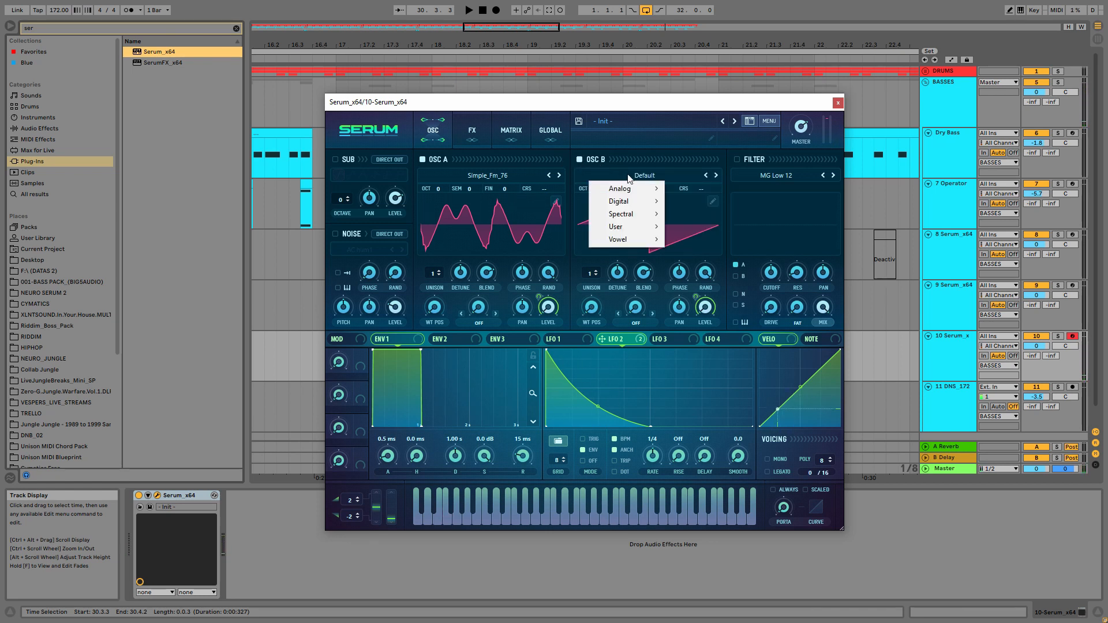
pyautogui.moveTo(629, 226)
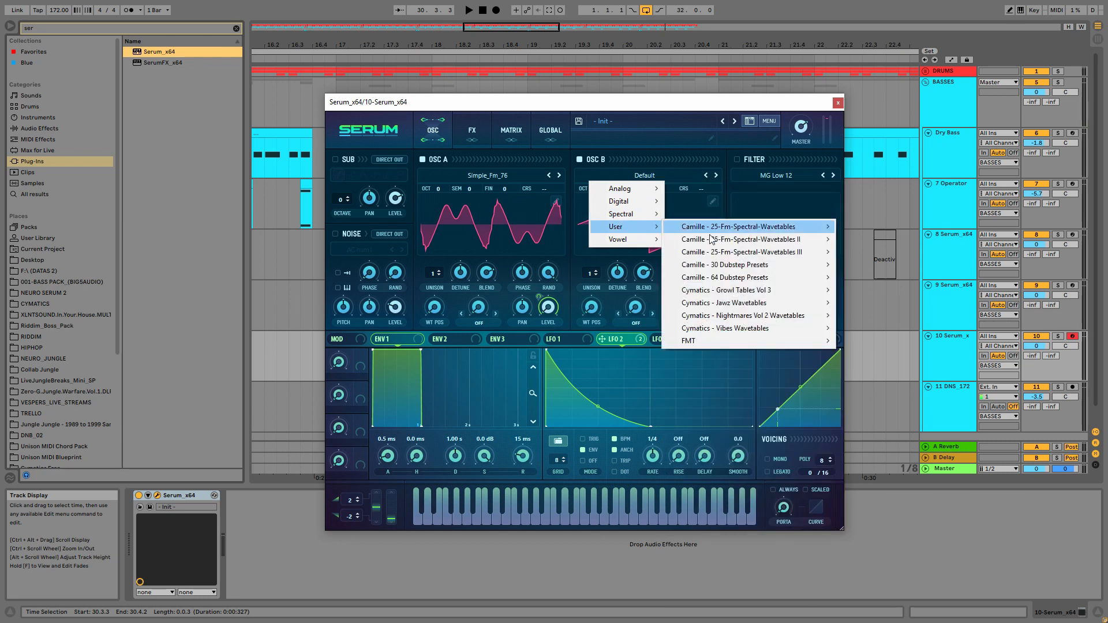
pyautogui.moveTo(734, 266)
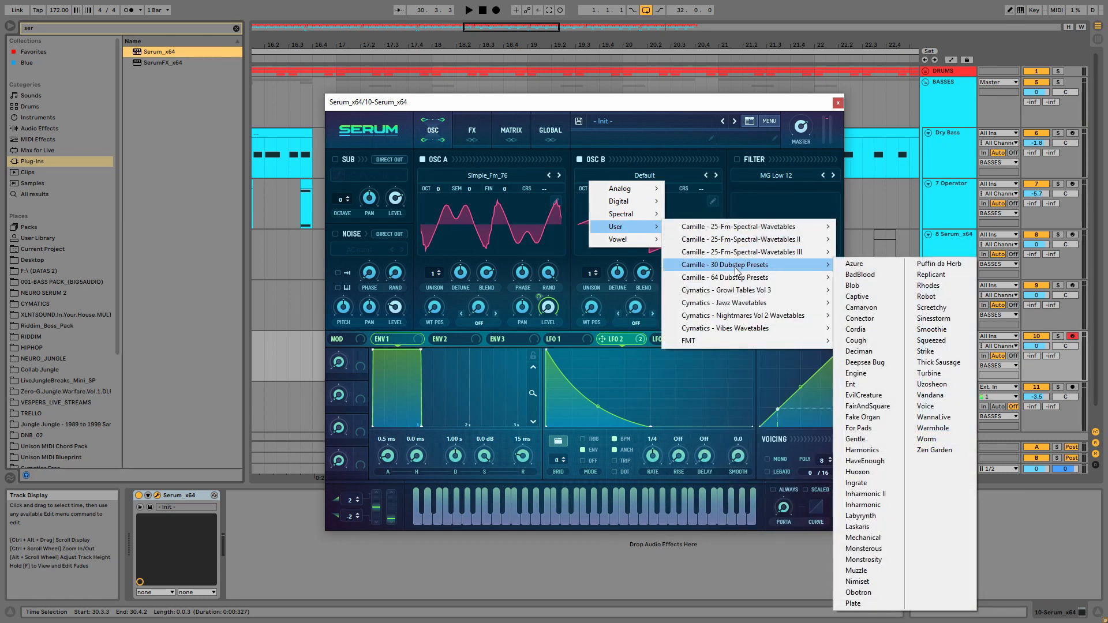
pyautogui.click(932, 331)
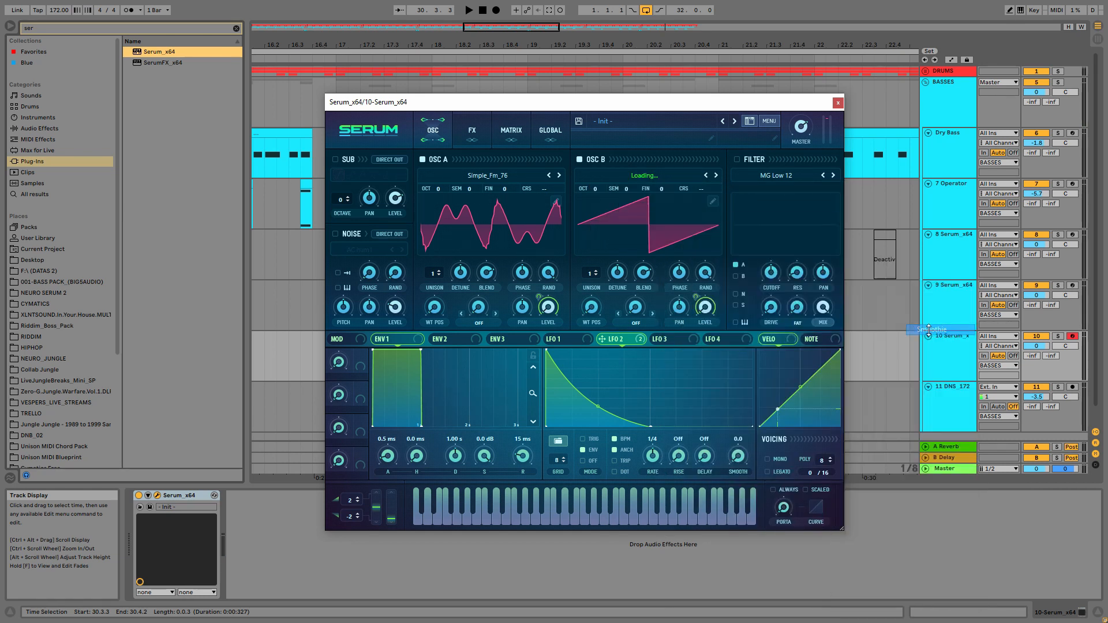
pyautogui.moveTo(591, 307); pyautogui.dragTo(608, 249)
# Set oscillator B's warp mode to FM (from A) and raise the FM amount.
pyautogui.click(636, 322)
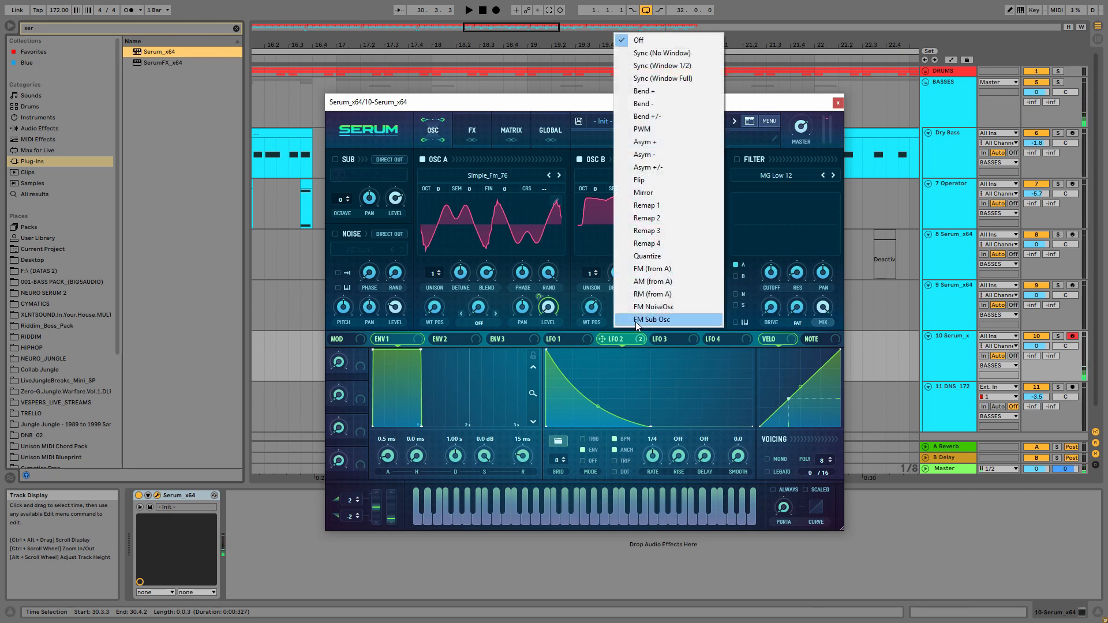
pyautogui.click(650, 269)
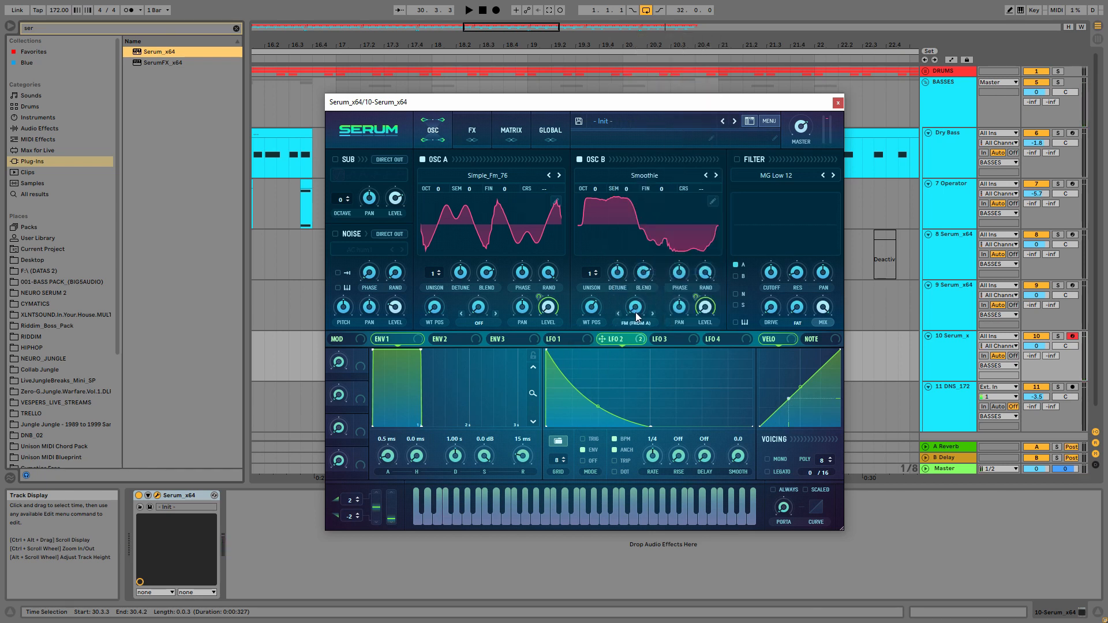
pyautogui.moveTo(635, 313); pyautogui.dragTo(638, 252)
pyautogui.moveTo(801, 124)
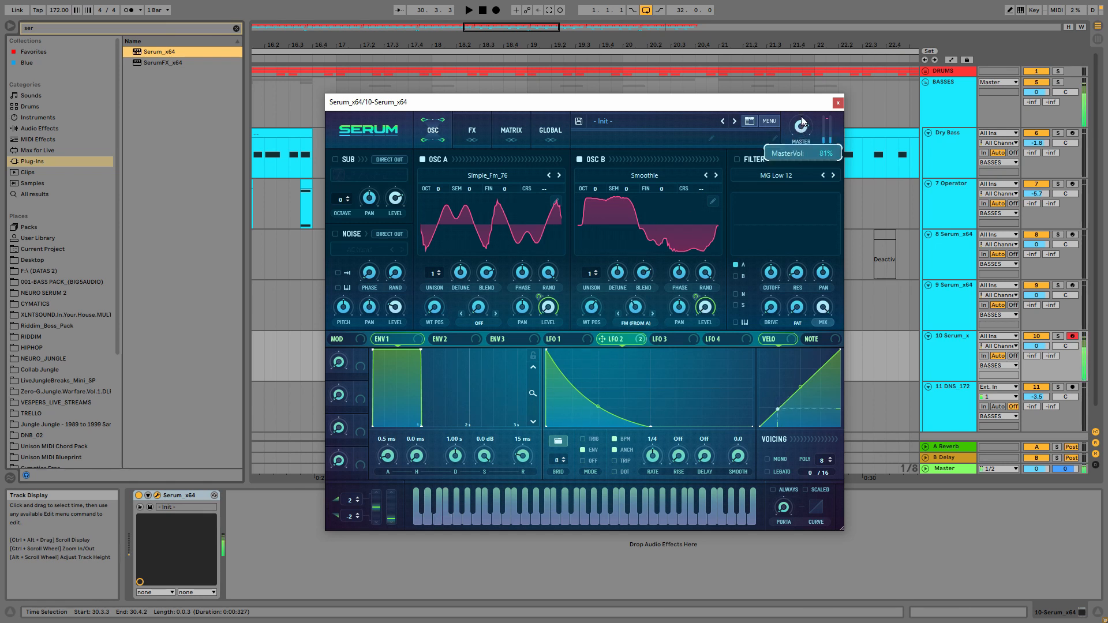
# Enable the filter and set its type to the Multi filter LB 12.
pyautogui.click(737, 159)
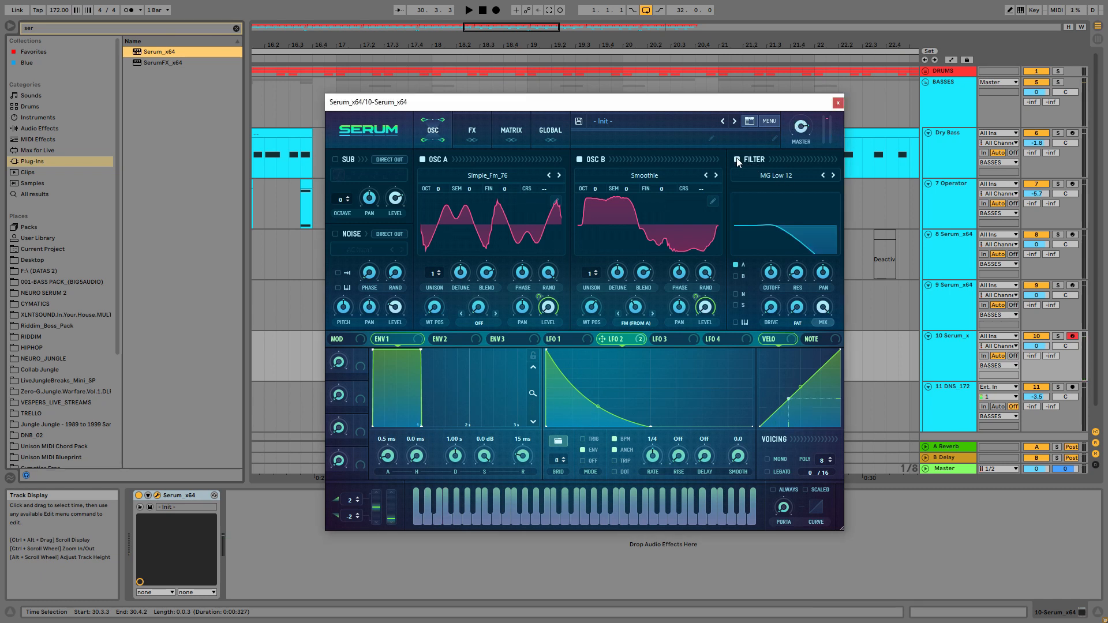
pyautogui.click(745, 173)
pyautogui.moveTo(767, 203)
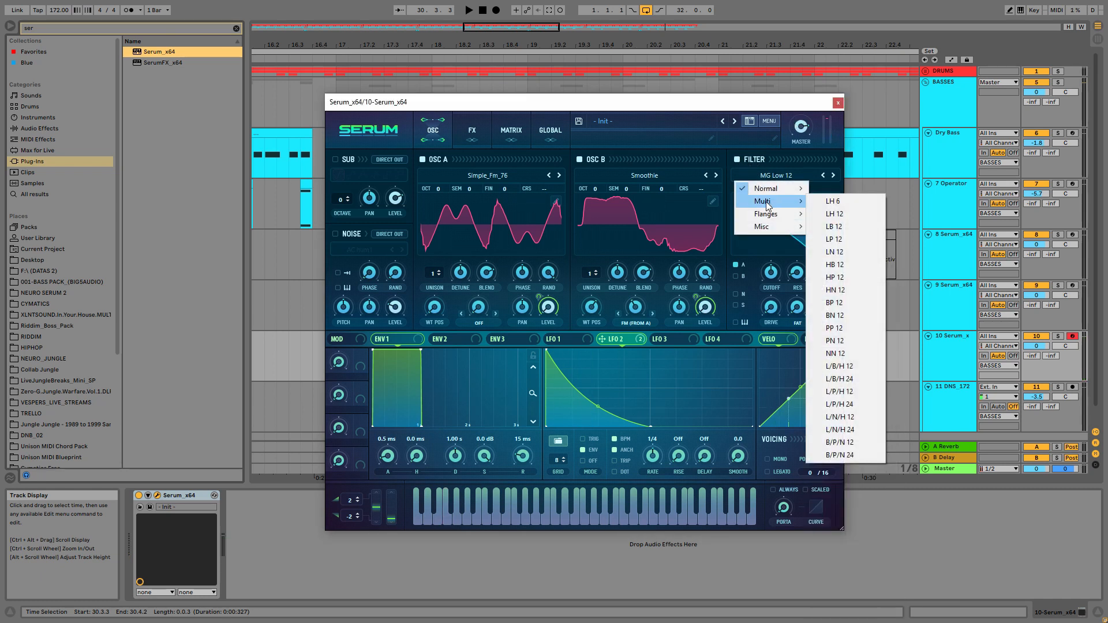
pyautogui.click(831, 226)
# Reshape LFO 1 into a convex curve that starts at full level and falls to zero at the end.
pyautogui.click(561, 339)
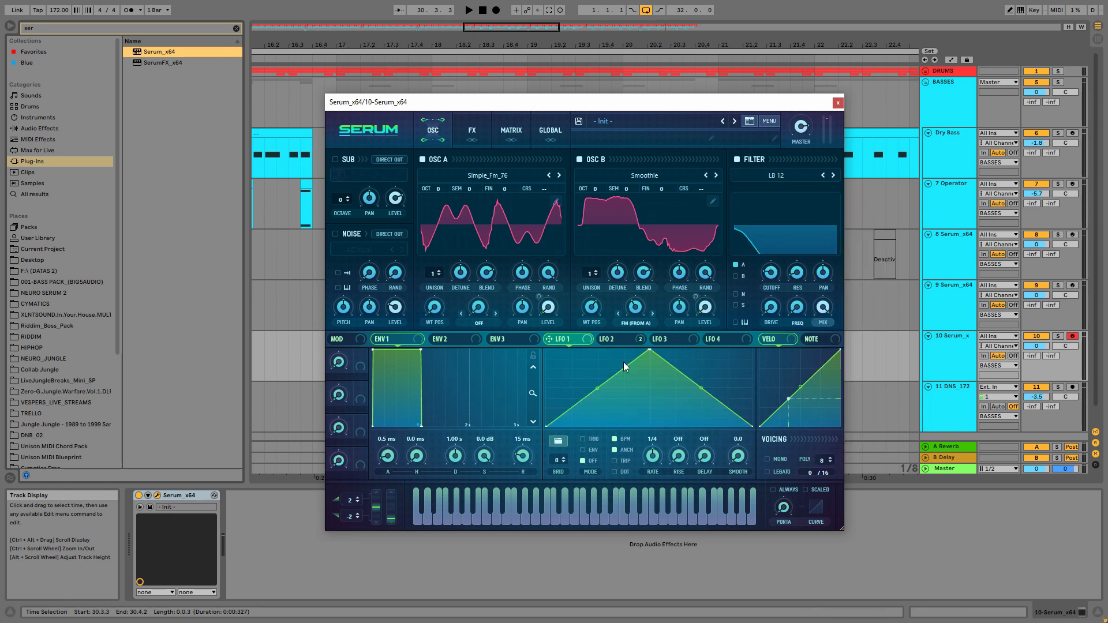
pyautogui.moveTo(648, 351); pyautogui.dragTo(502, 330)
pyautogui.moveTo(656, 385); pyautogui.dragTo(659, 368)
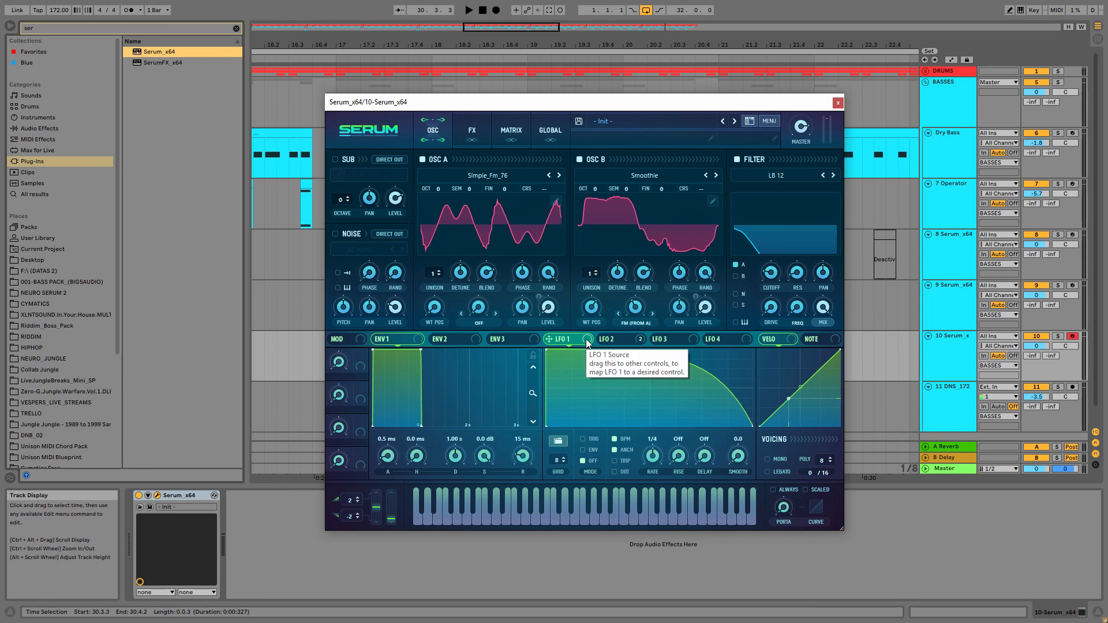
# Assign LFO 1 to the filter cutoff and oscillator A's wavetable position, and set the filter drive to about 17%.
pyautogui.moveTo(588, 343); pyautogui.dragTo(775, 276)
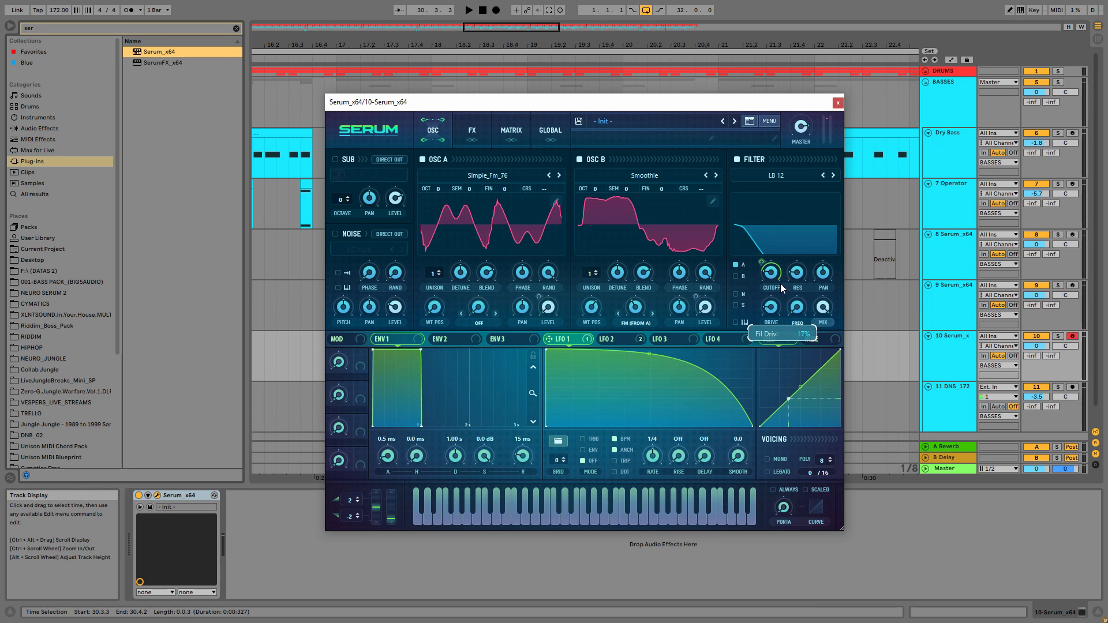
pyautogui.moveTo(799, 309)
pyautogui.mouseDown()
pyautogui.moveTo(803, 279)
pyautogui.moveTo(797, 312)
pyautogui.mouseUp()
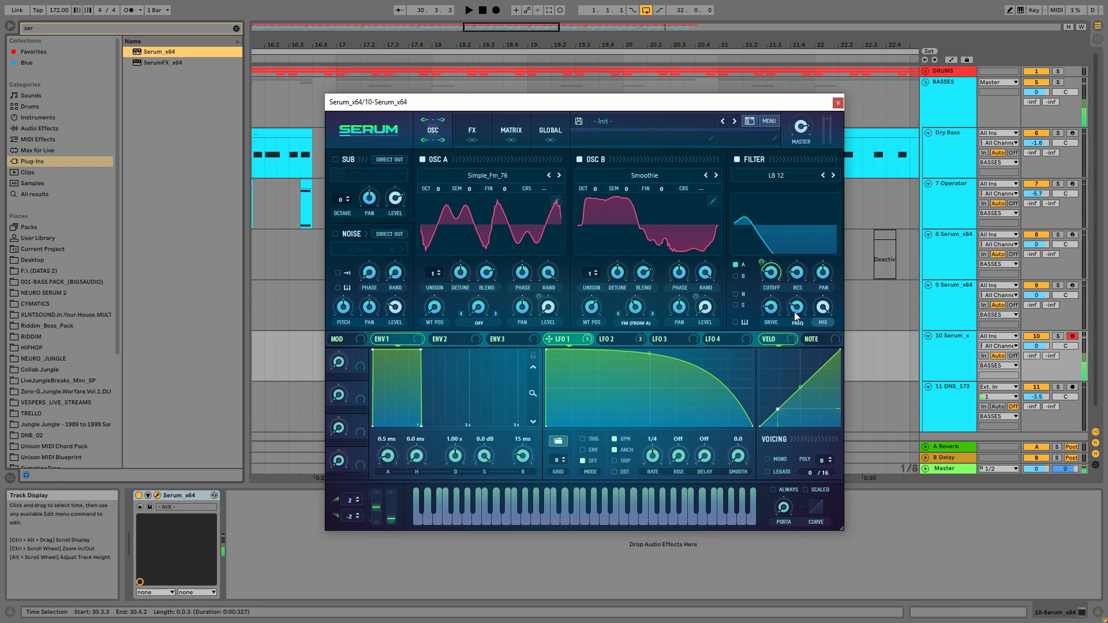
pyautogui.moveTo(555, 339); pyautogui.dragTo(520, 325)
pyautogui.click(493, 234)
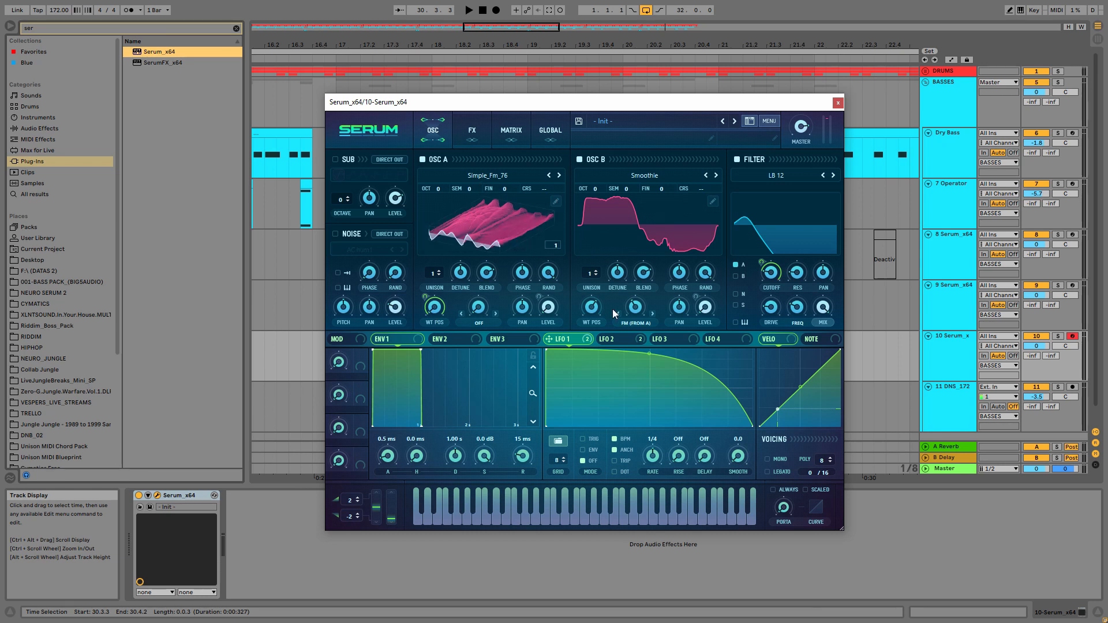
# Compare the sound with LFO 1's modulation of oscillator A's wavetable position bypassed and active.
pyautogui.rightClick(435, 306)
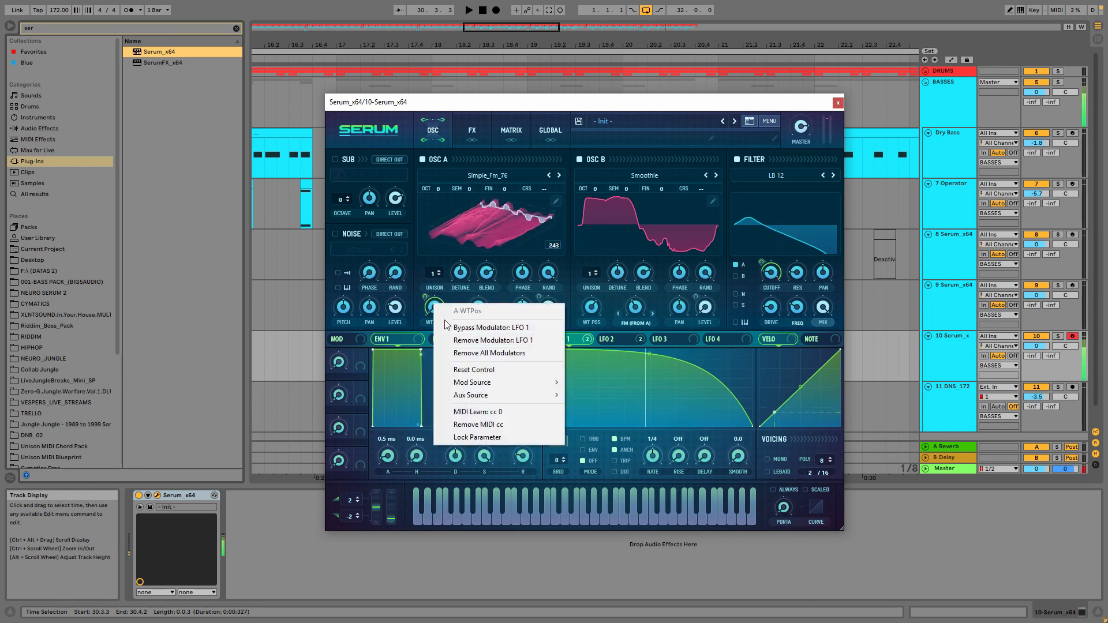
pyautogui.click(456, 327)
pyautogui.rightClick(436, 308)
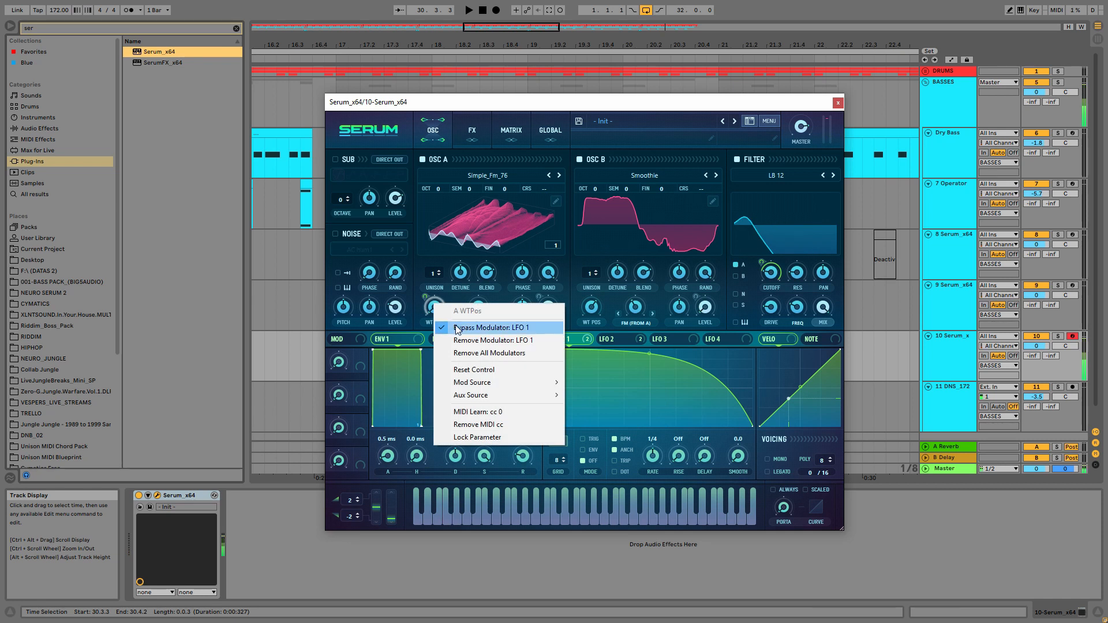
pyautogui.click(457, 328)
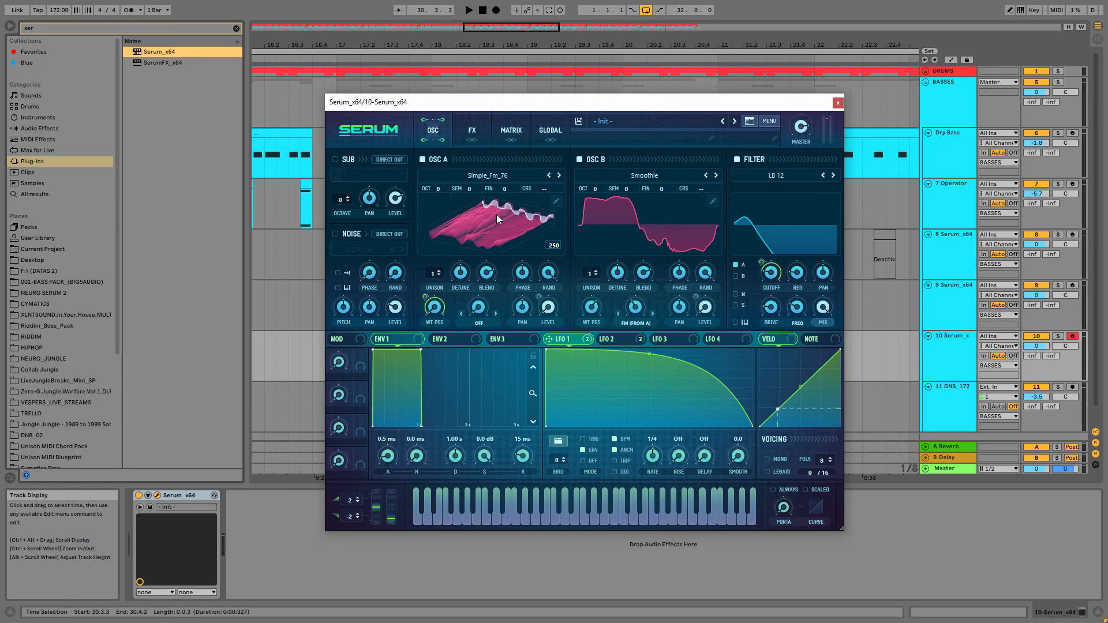
pyautogui.rightClick(436, 310)
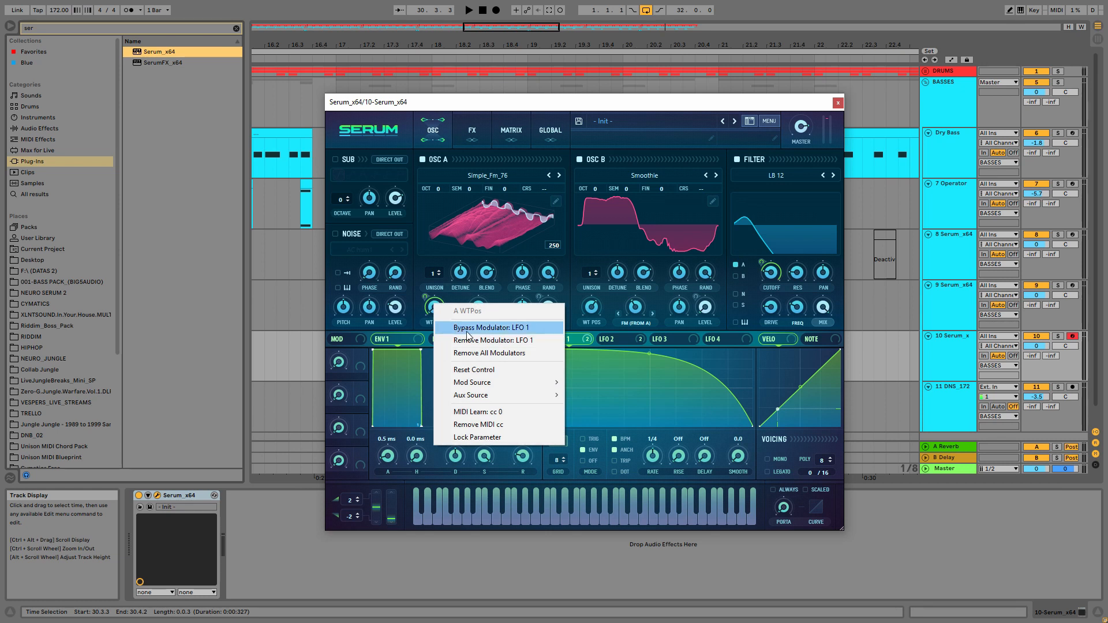
pyautogui.click(467, 330)
pyautogui.rightClick(434, 304)
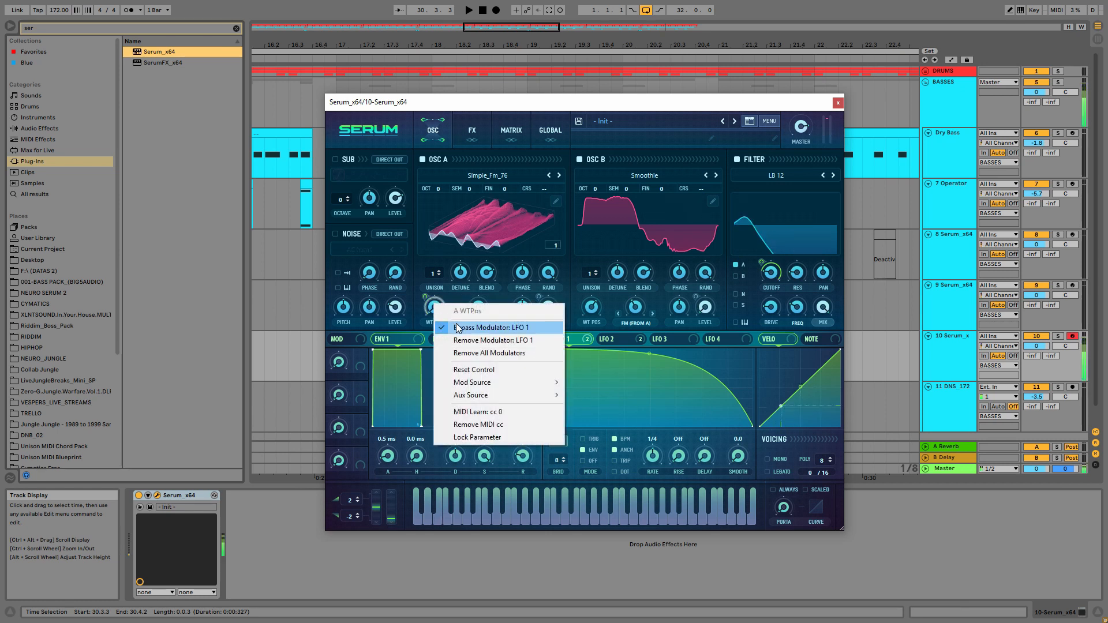
pyautogui.click(460, 327)
# Enable the Chorus effect with a mix of about 45% and set its Delay 2 to 1.4 ms.
pyautogui.click(472, 130)
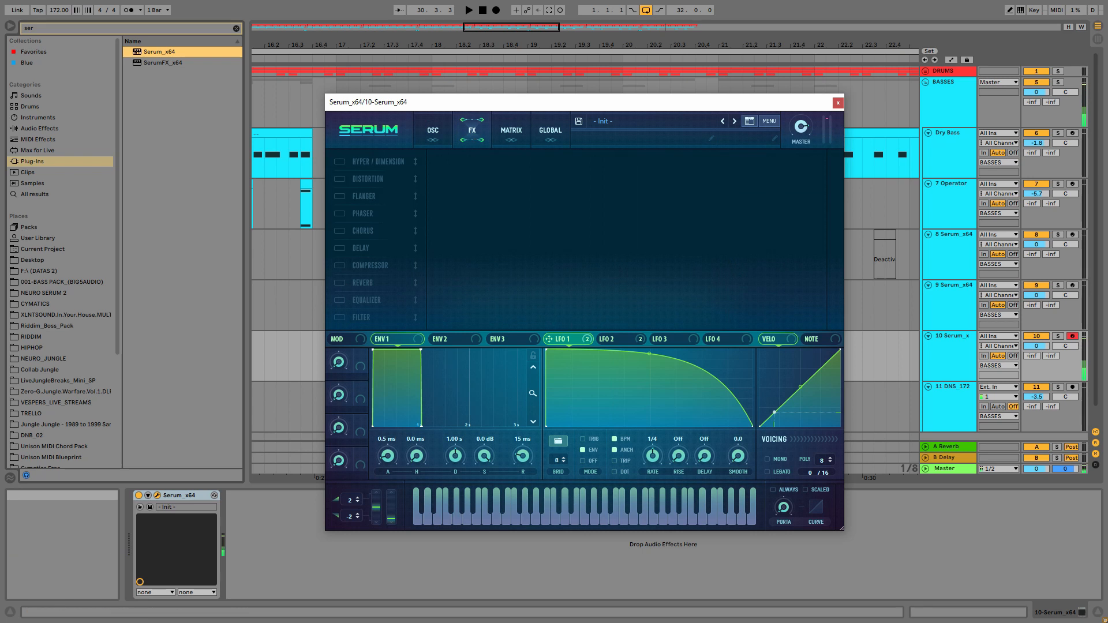
pyautogui.click(356, 231)
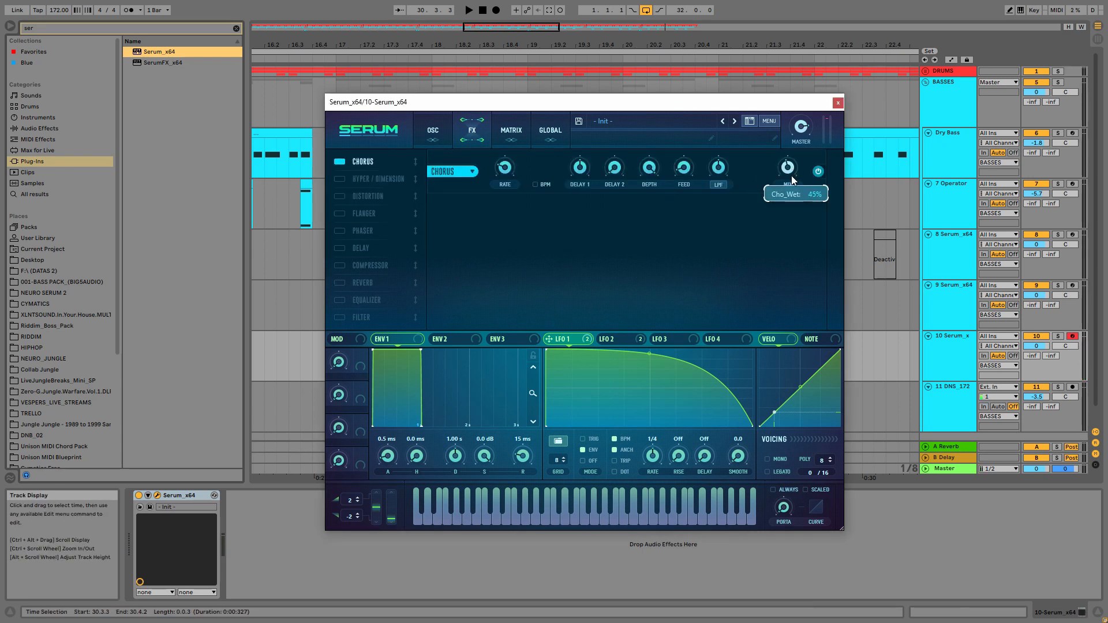
pyautogui.moveTo(586, 180)
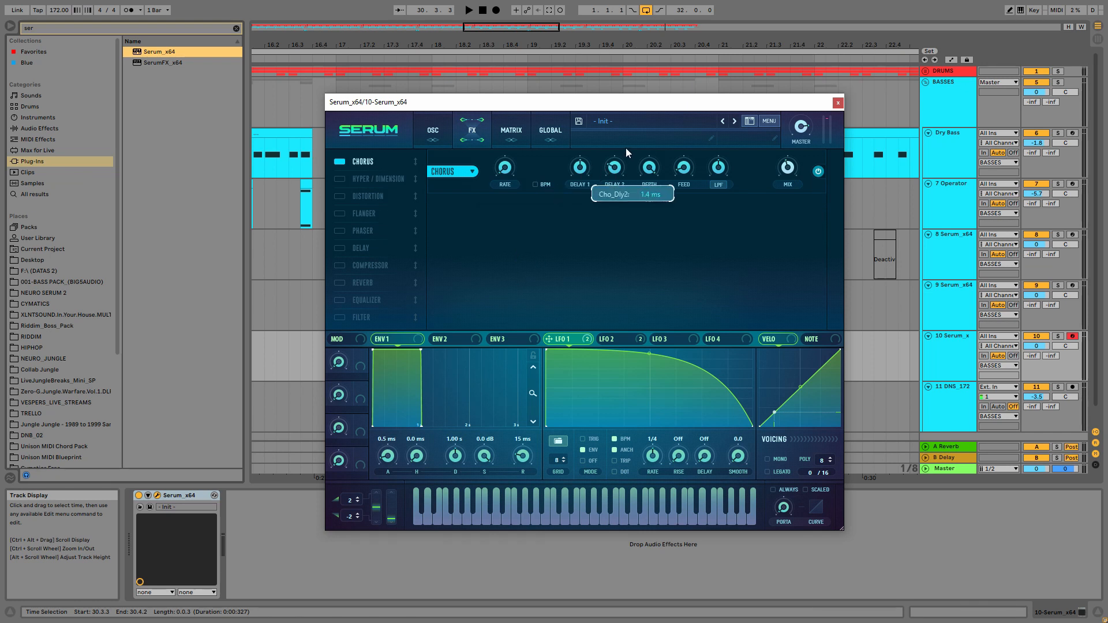
pyautogui.moveTo(650, 179)
# Fine-tune the chorus depth, low-pass filter and mix.
pyautogui.moveTo(650, 208); pyautogui.dragTo(650, 237)
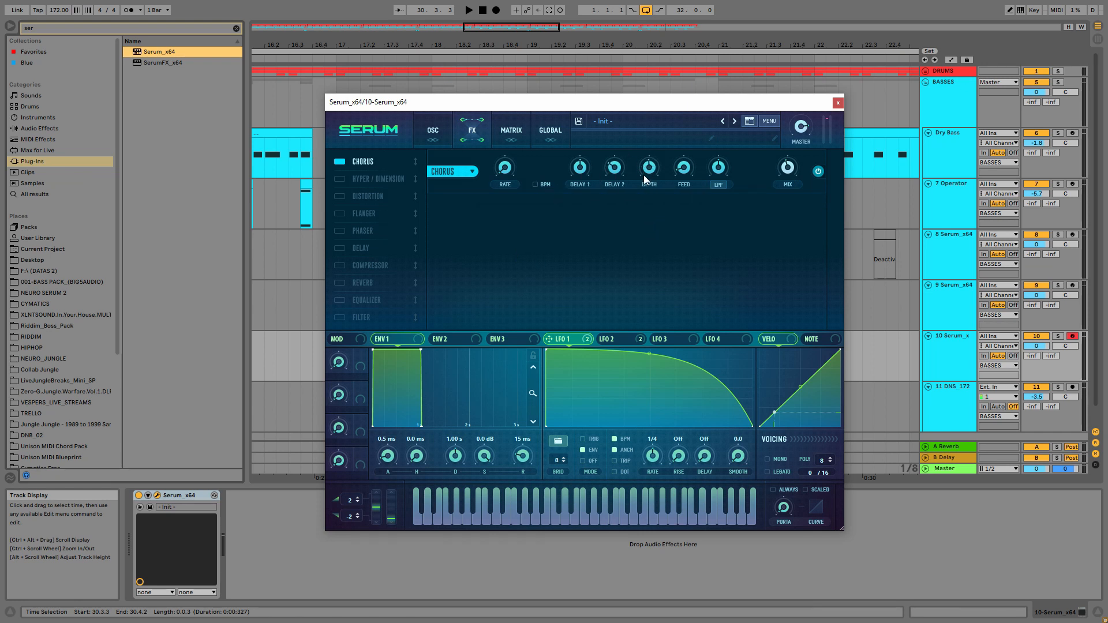
pyautogui.doubleClick(644, 172)
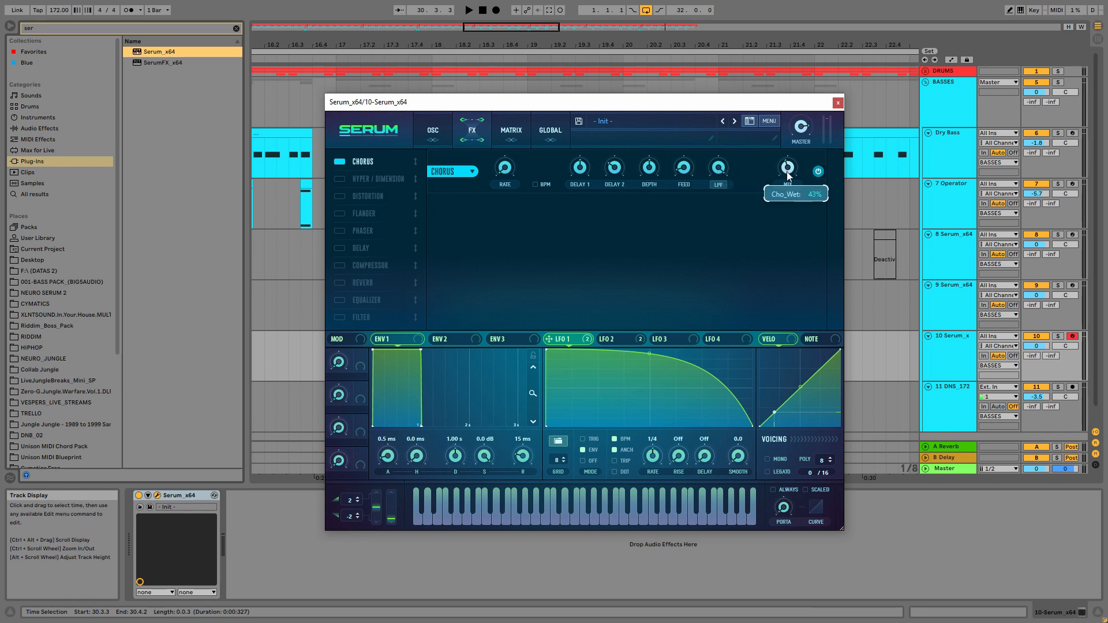
pyautogui.click(818, 172)
pyautogui.moveTo(787, 168); pyautogui.dragTo(793, 237)
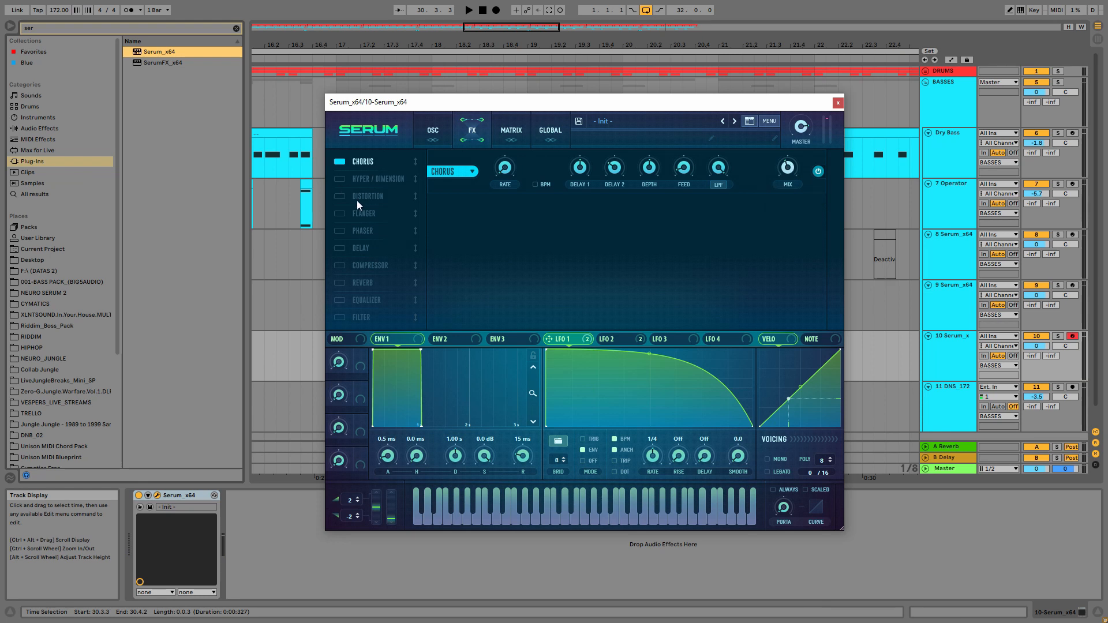
# Enable the Distortion effect directly after Chorus, set its type to Lin.Fold, adjust its mix, and compare the sound with it bypassed.
pyautogui.click(339, 197)
pyautogui.moveTo(361, 196); pyautogui.dragTo(365, 179)
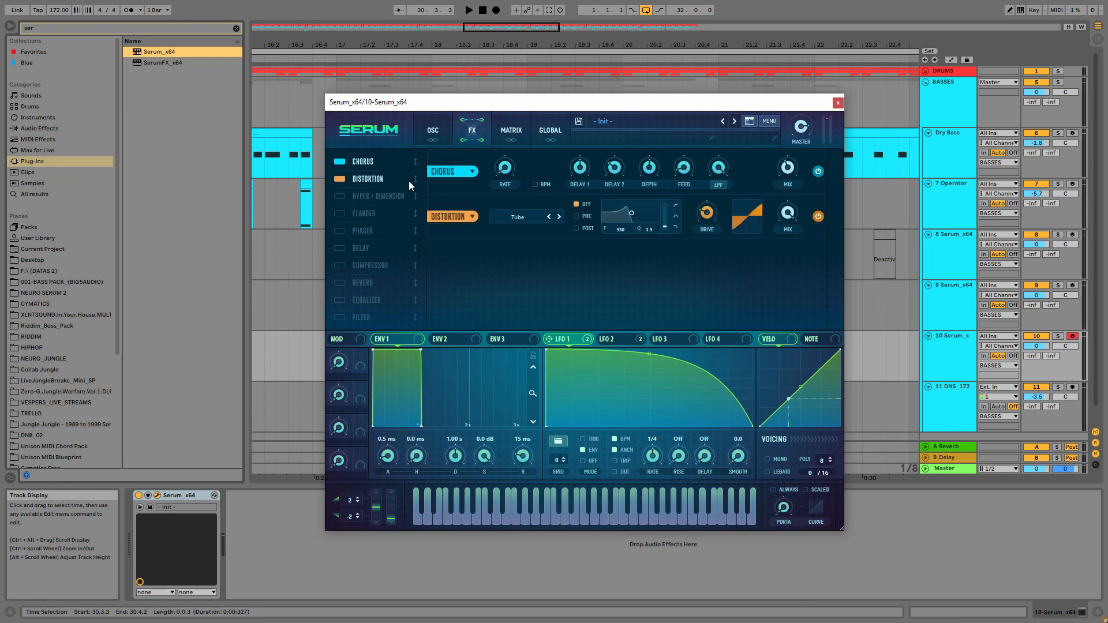
pyautogui.click(513, 217)
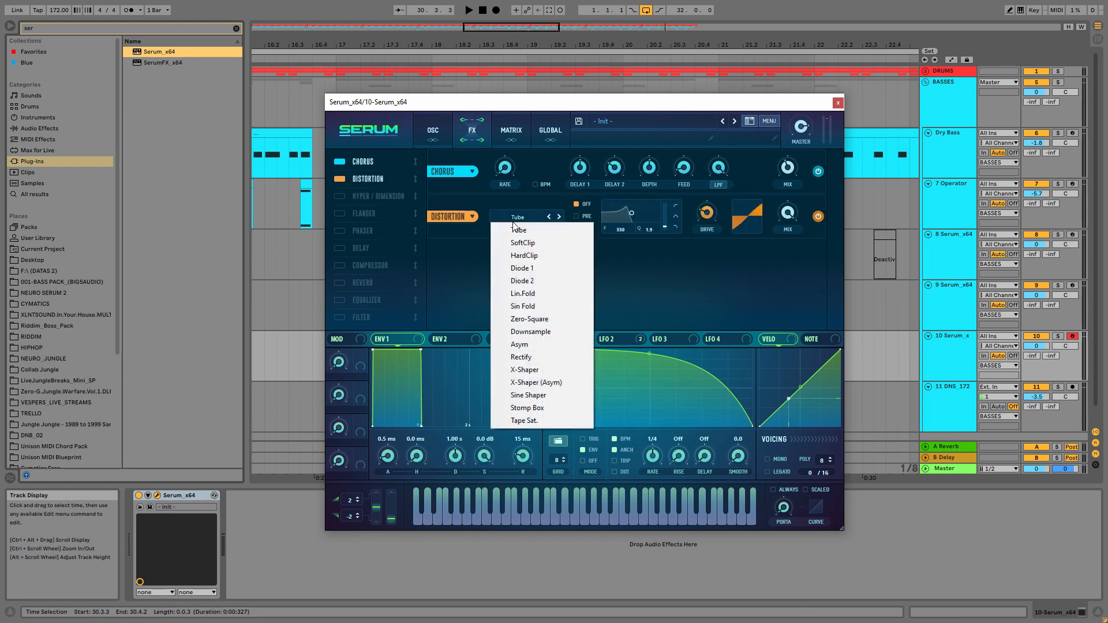
pyautogui.click(522, 293)
pyautogui.moveTo(712, 223)
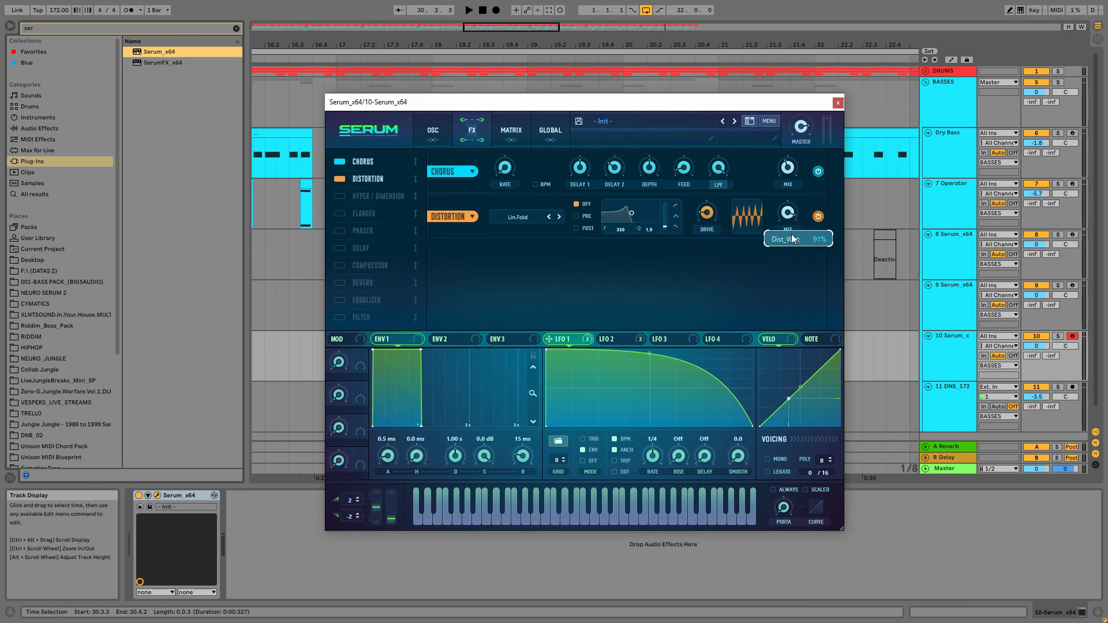
pyautogui.moveTo(787, 215); pyautogui.dragTo(786, 220)
pyautogui.click(822, 219)
pyautogui.click(822, 216)
# Set the distortion's filter to Post with a 50% L/B/H blend, frequency 1047 Hz and Q 0.1.
pyautogui.click(576, 228)
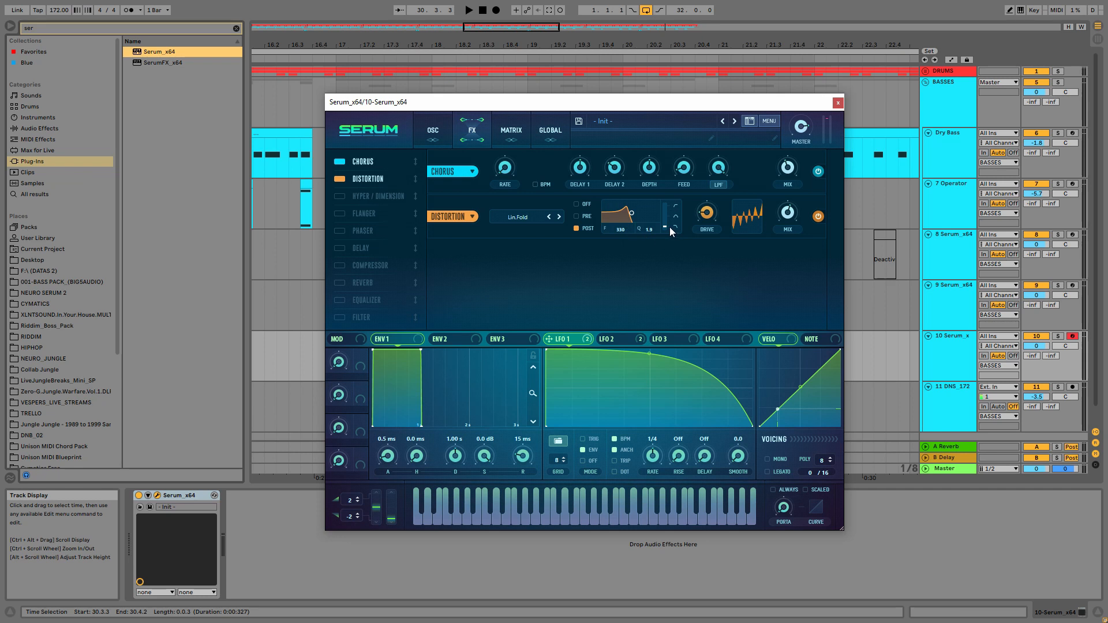
pyautogui.moveTo(671, 231); pyautogui.dragTo(676, 177)
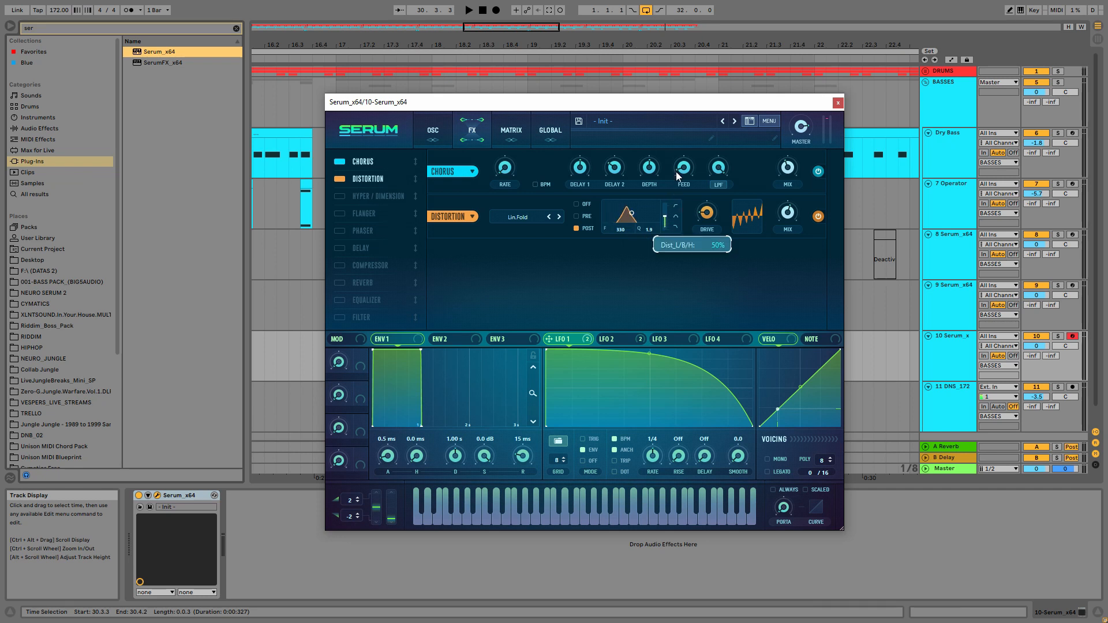
pyautogui.moveTo(632, 213); pyautogui.dragTo(642, 230)
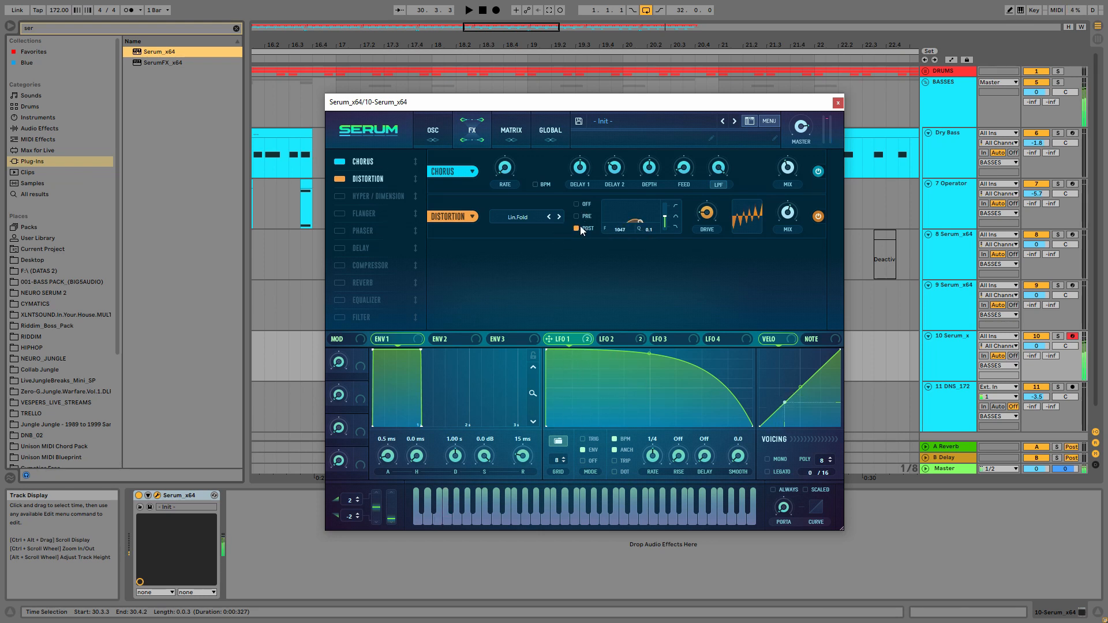
# Enable the Compressor effect, place it directly after Distortion and turn on its Multiband mode.
pyautogui.click(340, 265)
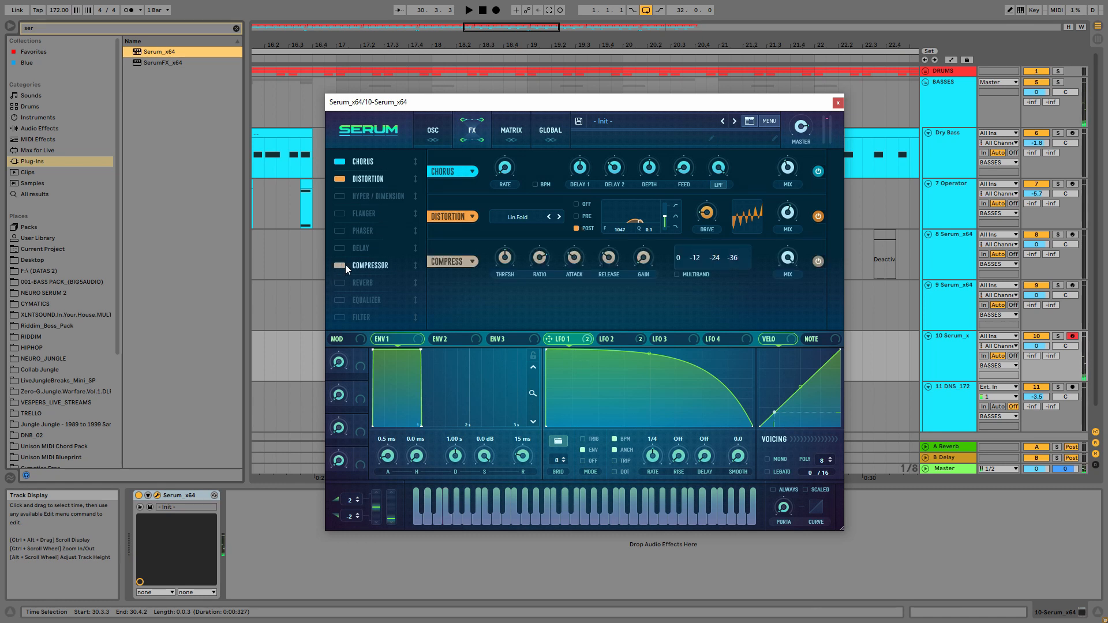
pyautogui.moveTo(345, 265); pyautogui.dragTo(391, 195)
pyautogui.click(689, 274)
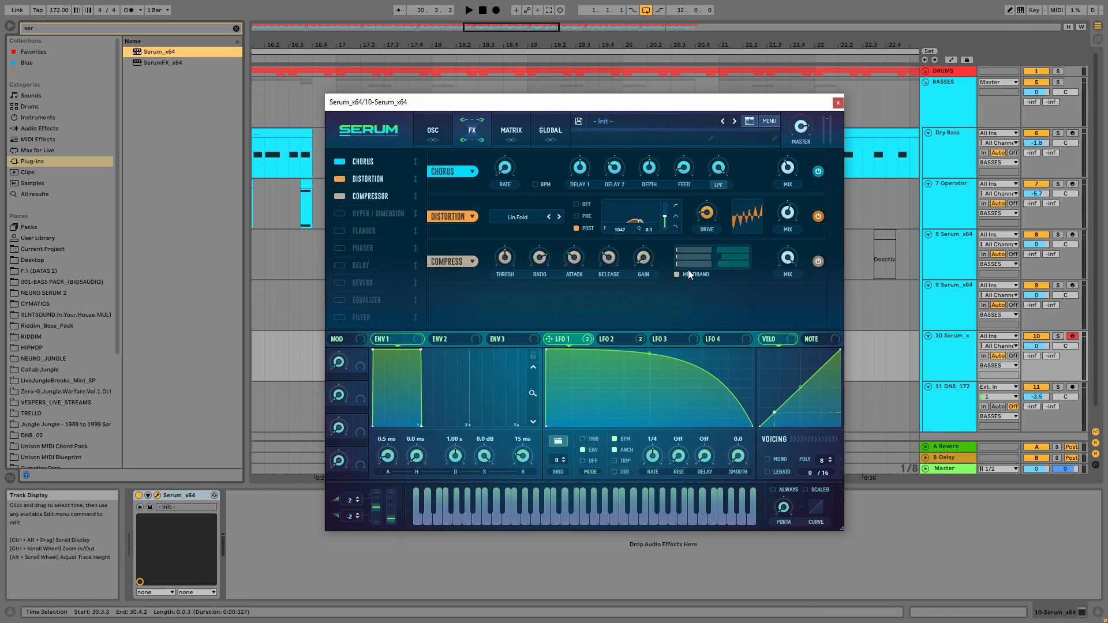
pyautogui.moveTo(642, 247)
# Enable the Filter effect directly after the Compressor, set its type to NN 12, and adjust its cutoff and resonance.
pyautogui.click(350, 315)
pyautogui.moveTo(350, 315); pyautogui.dragTo(402, 224)
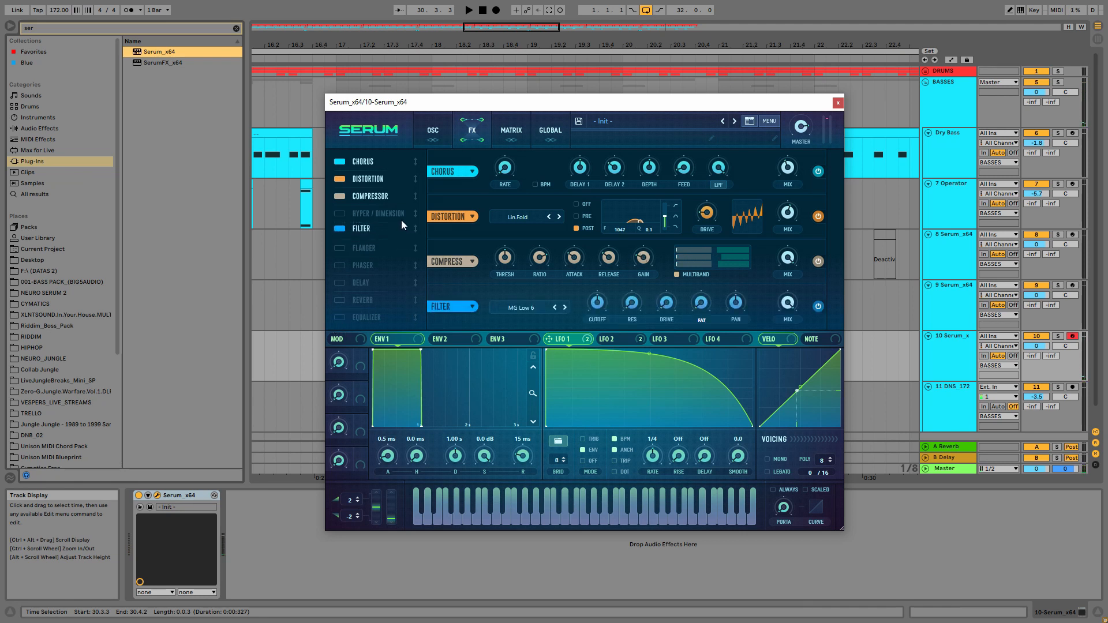
pyautogui.click(524, 309)
pyautogui.moveTo(533, 322)
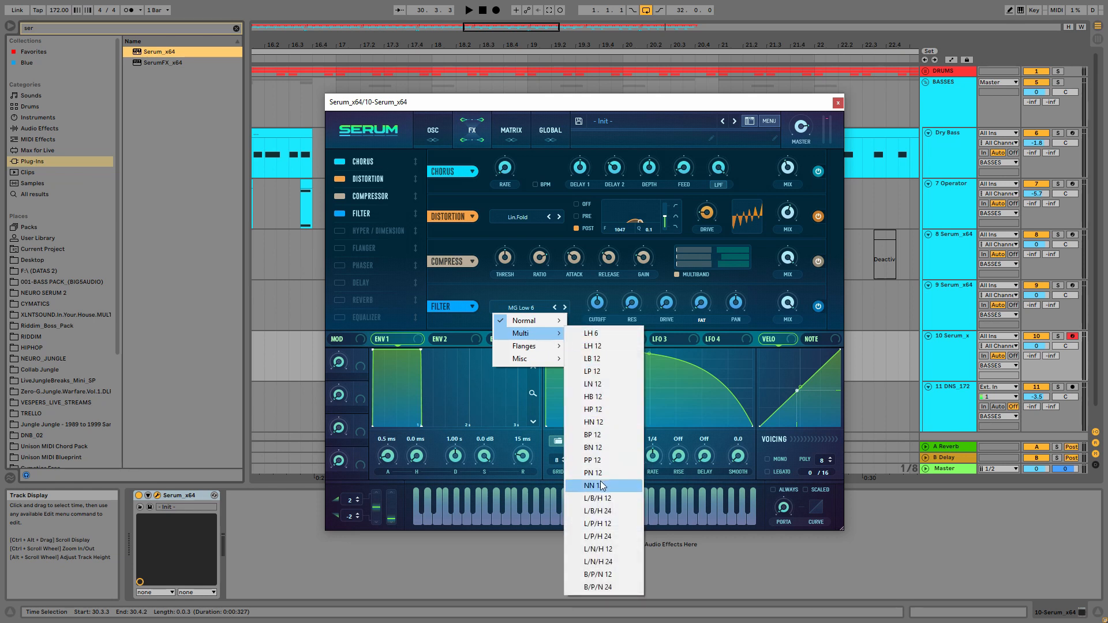
pyautogui.click(600, 485)
pyautogui.moveTo(600, 312)
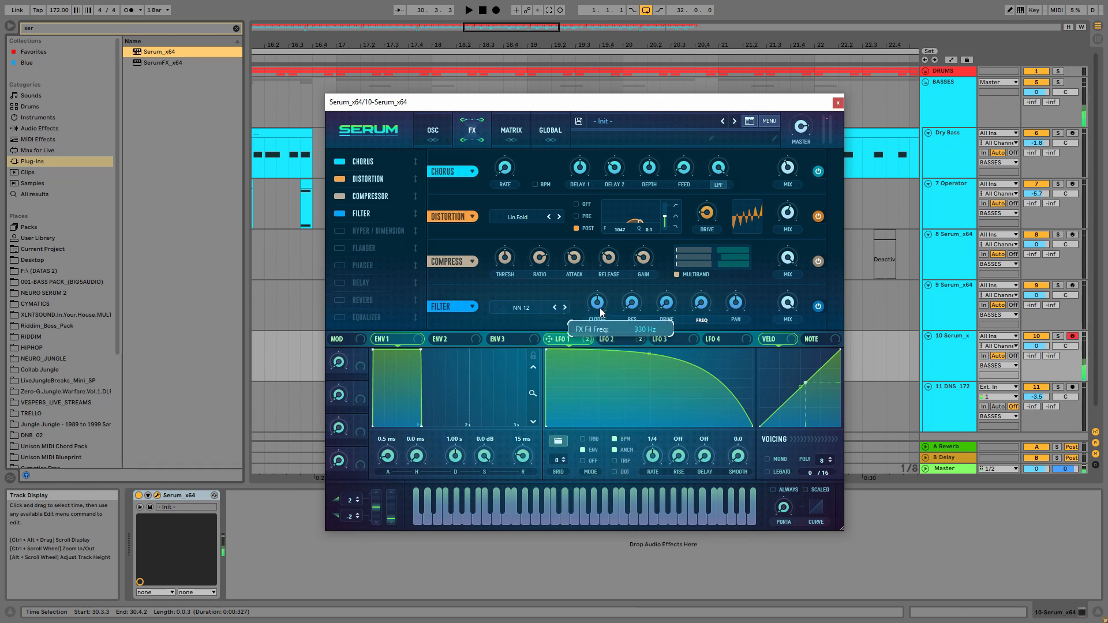
pyautogui.moveTo(600, 311); pyautogui.dragTo(600, 328)
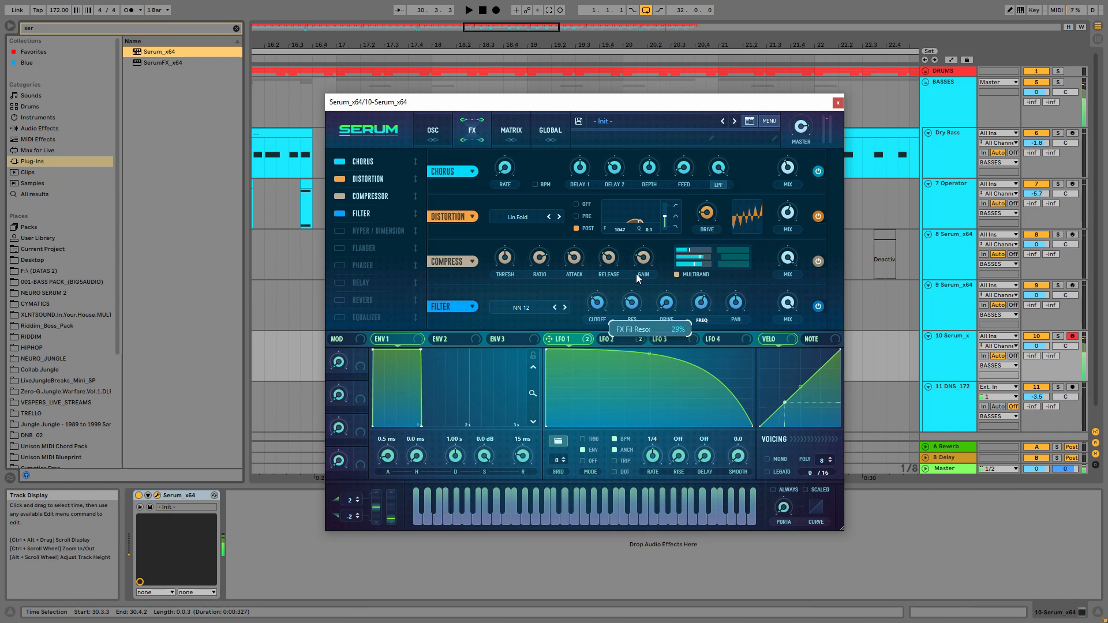
# Compare the sound with the Filter effect bypassed and active.
pyautogui.click(817, 307)
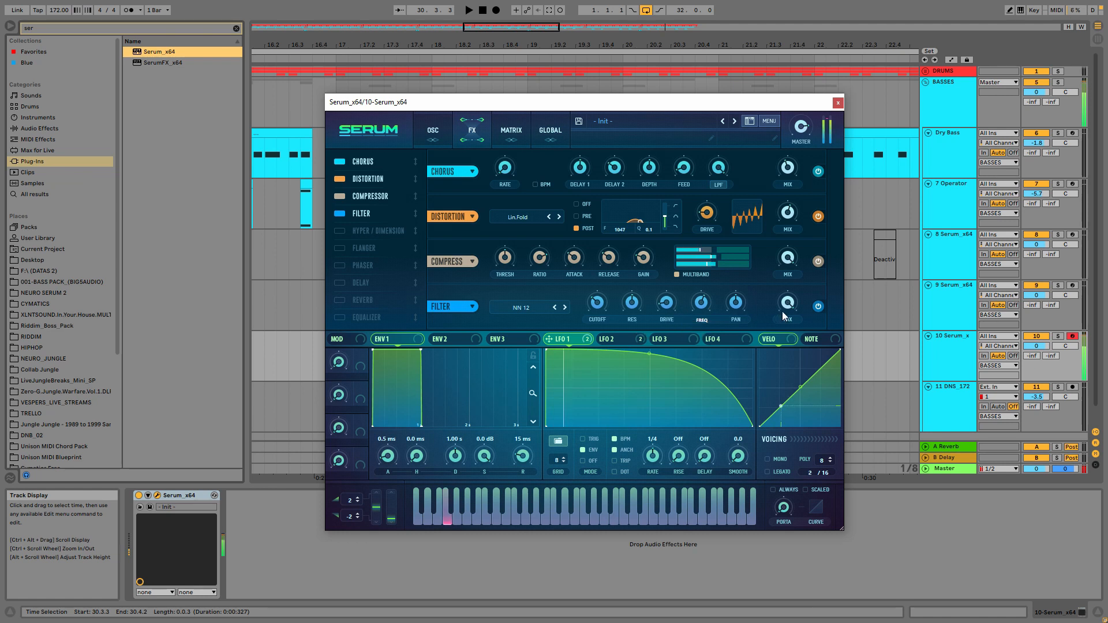
pyautogui.click(819, 307)
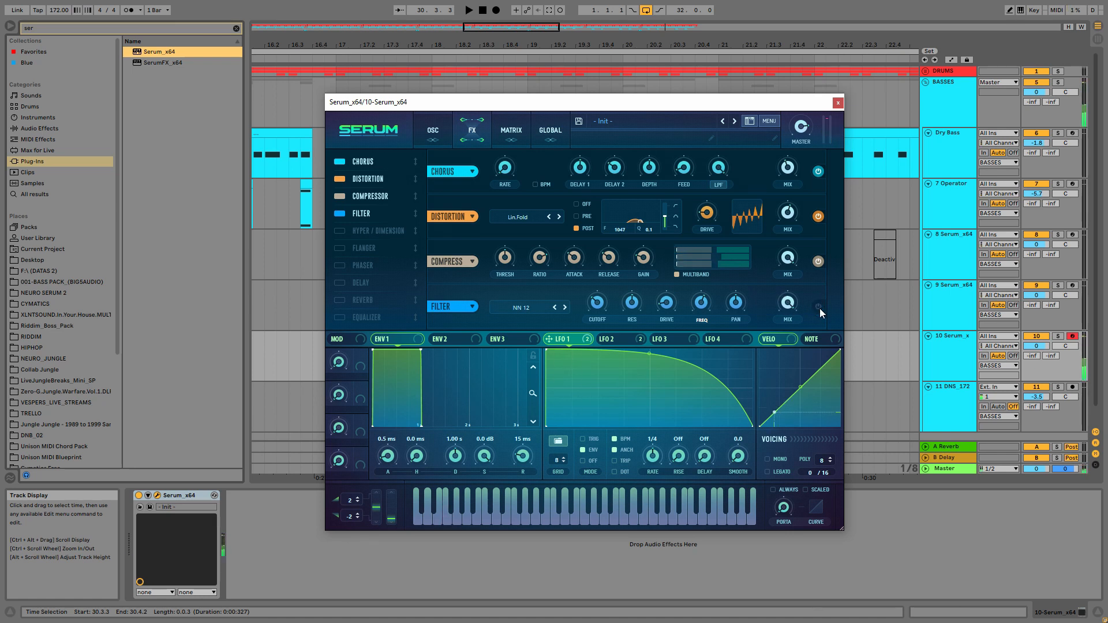
pyautogui.click(818, 307)
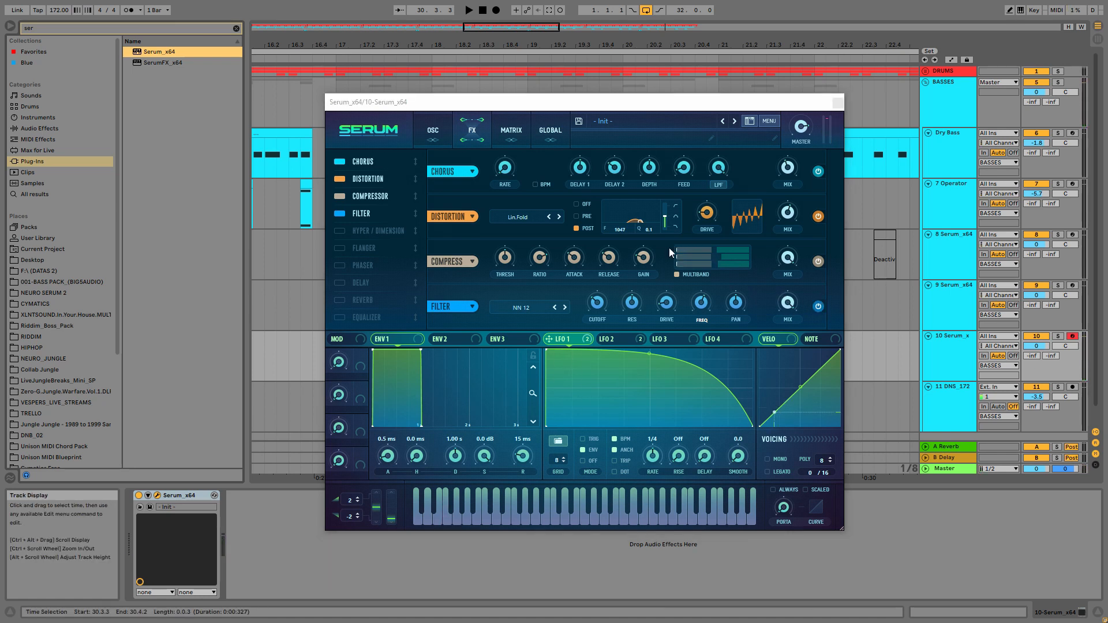
# Enable the Equalizer directly after the Filter, switch its bands to peak shapes, and adjust the low band's frequency and gain.
pyautogui.click(348, 318)
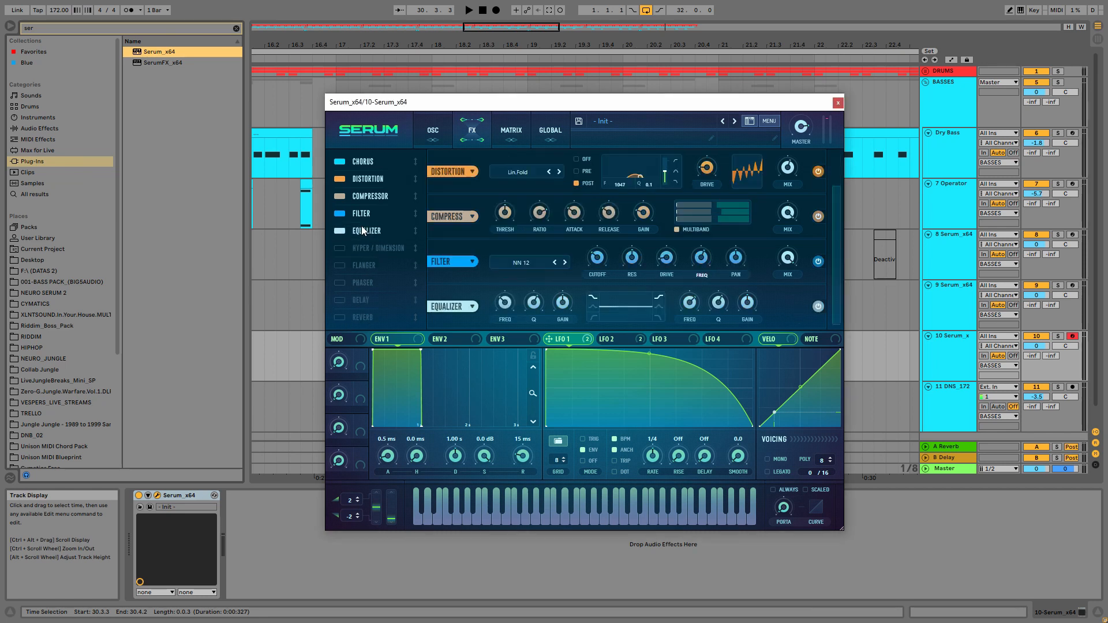
pyautogui.click(658, 307)
pyautogui.moveTo(505, 299); pyautogui.dragTo(506, 312)
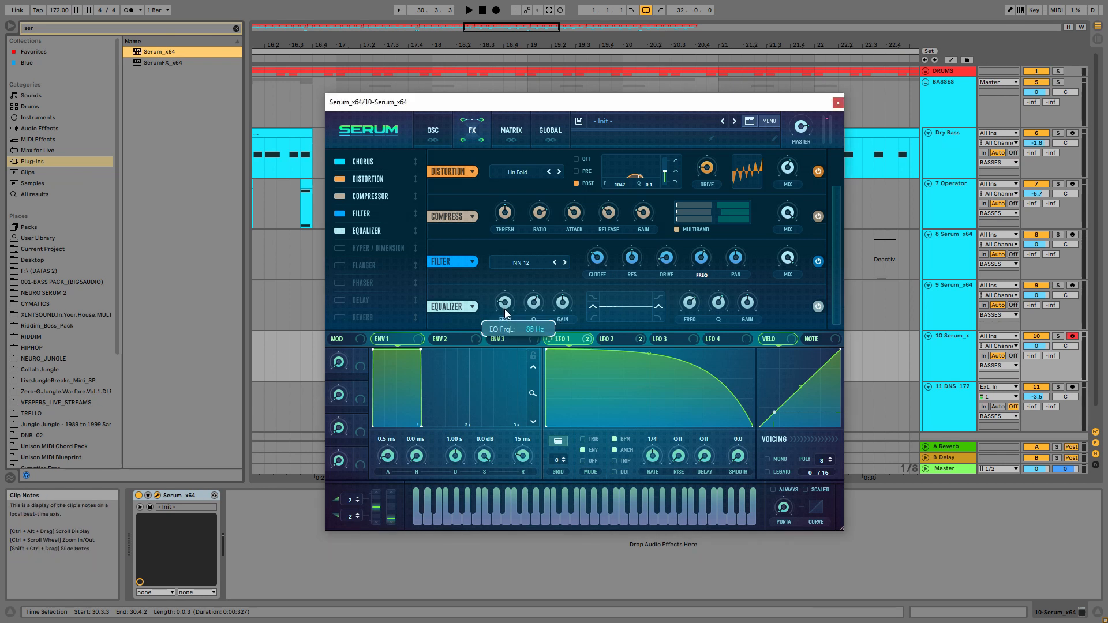
pyautogui.moveTo(562, 302); pyautogui.dragTo(565, 281)
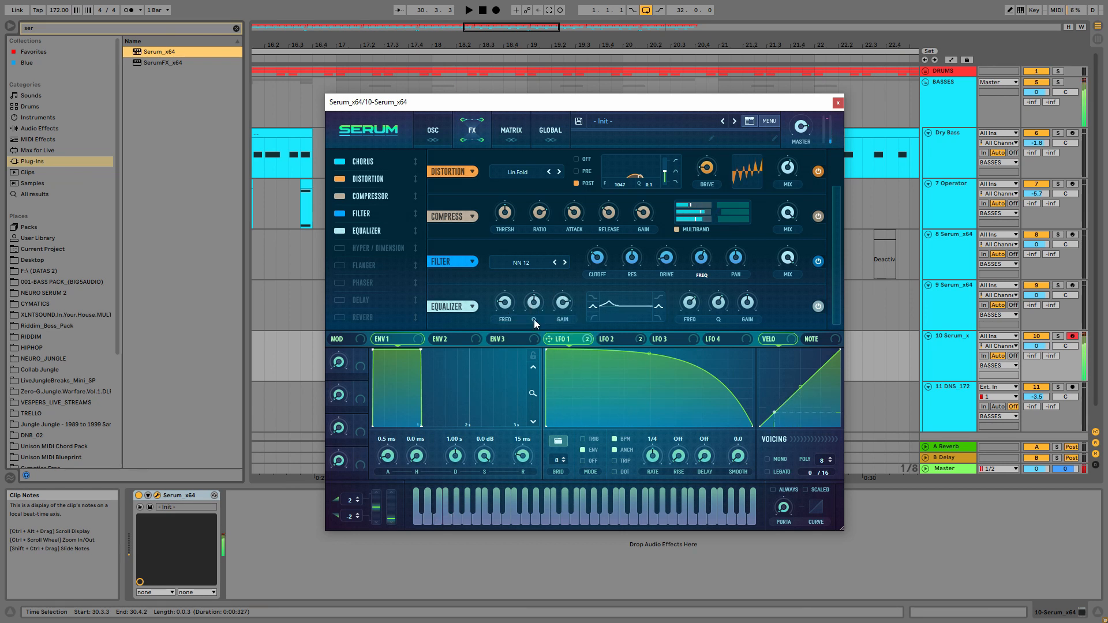
# Assign LFO 1 to the Equalizer's low band frequency at about 25 and its high band frequency at about -30.
pyautogui.moveTo(549, 339); pyautogui.dragTo(497, 313)
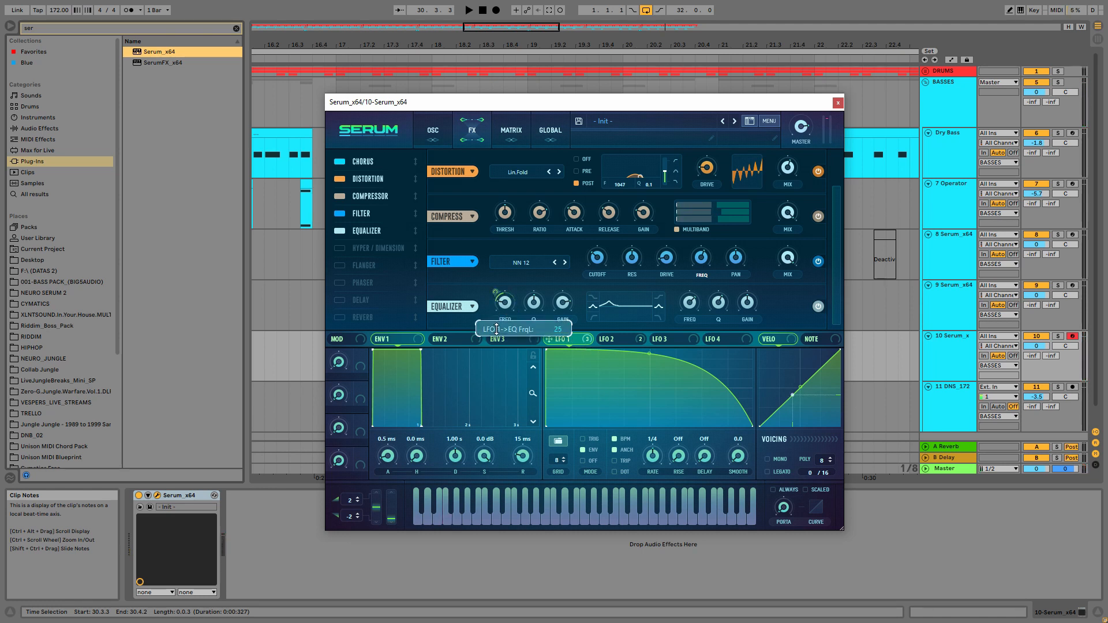
pyautogui.moveTo(505, 309)
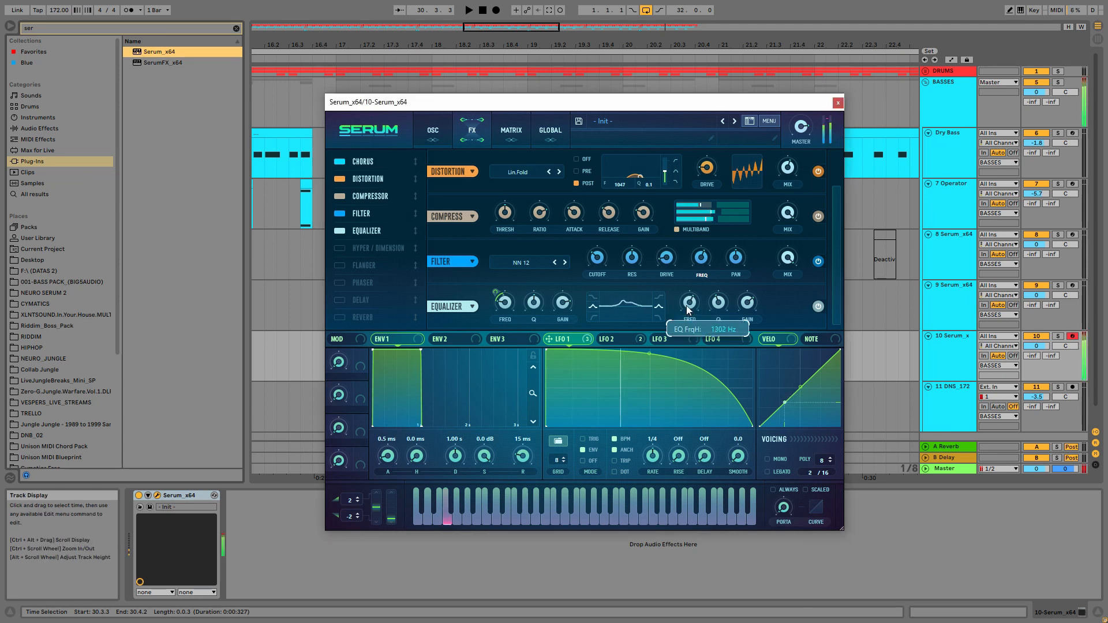
pyautogui.moveTo(579, 341); pyautogui.dragTo(685, 330)
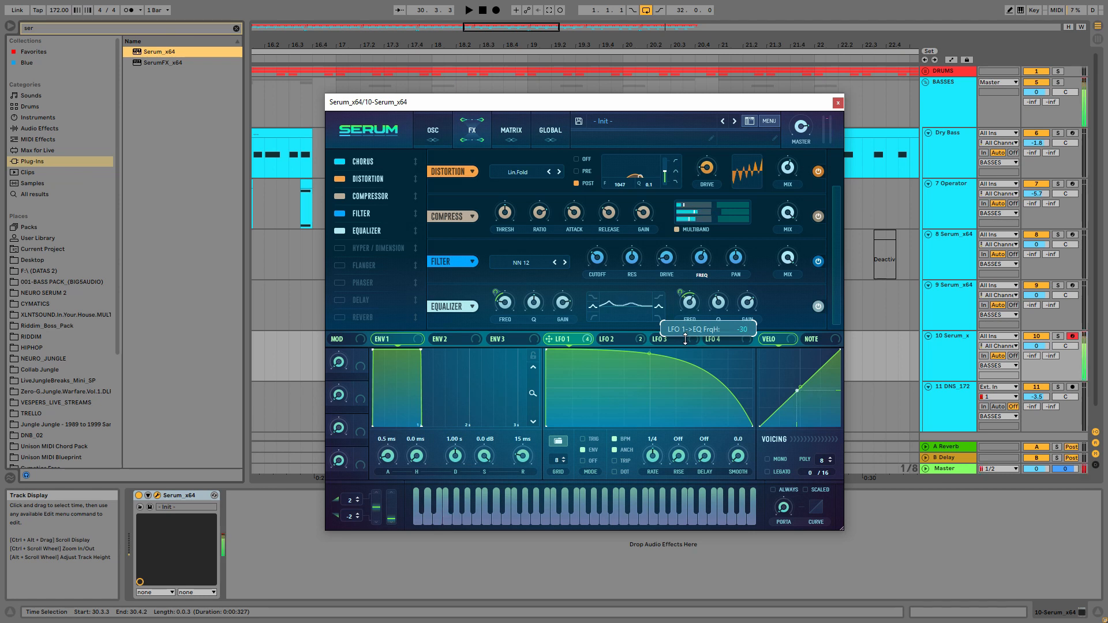
pyautogui.moveTo(693, 309)
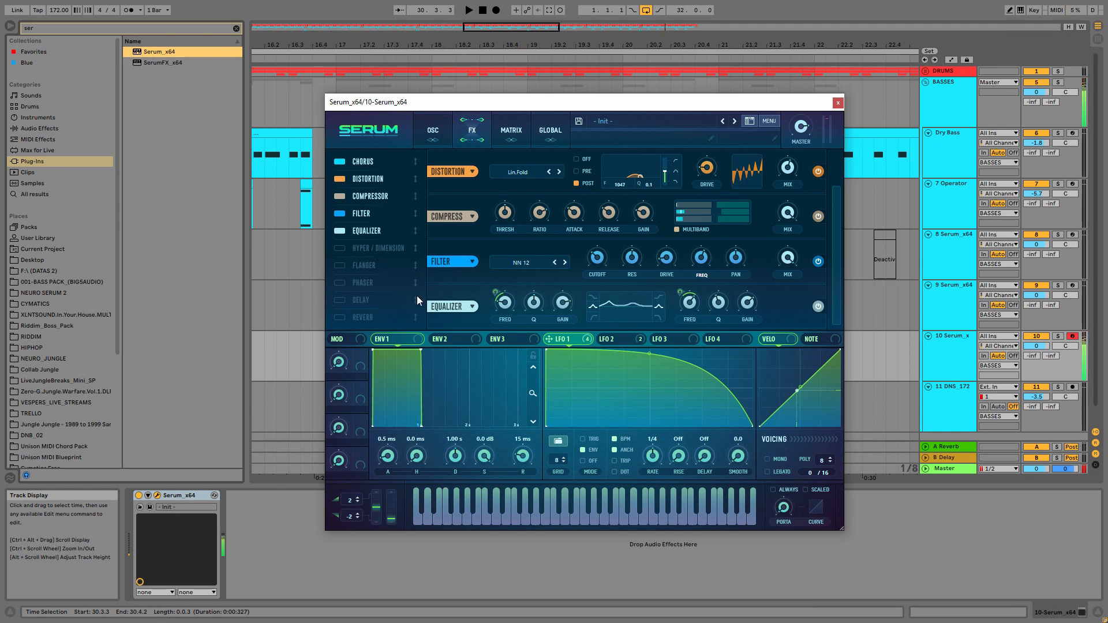
# Enable the Reverb effect directly after the Equalizer with a mix of about 12% and close the Serum window.
pyautogui.click(339, 318)
pyautogui.moveTo(369, 318); pyautogui.dragTo(372, 243)
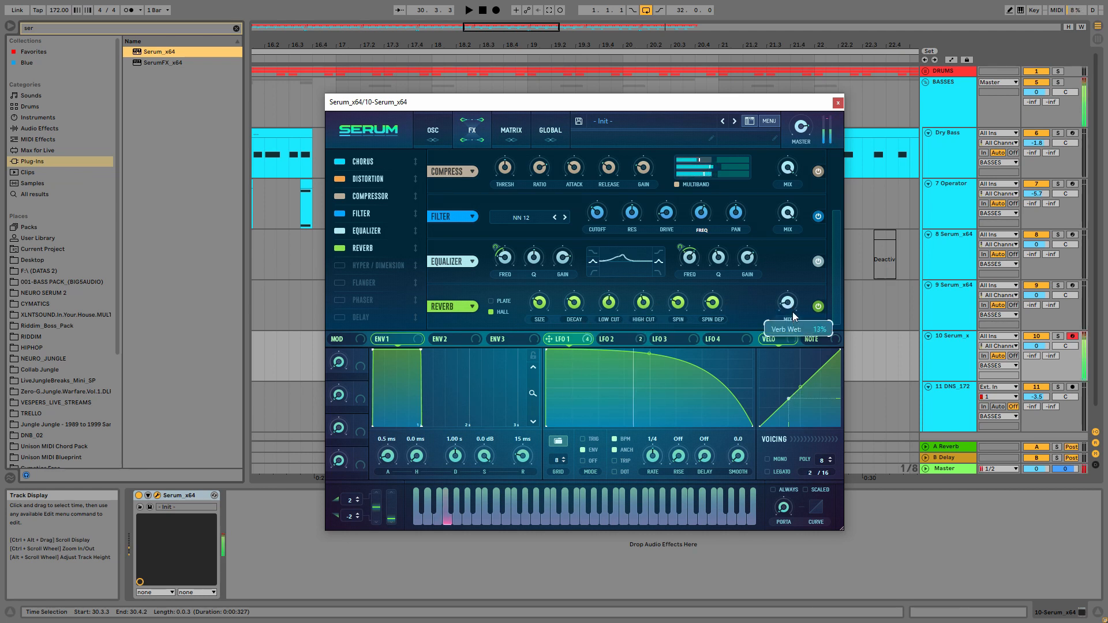
pyautogui.click(837, 104)
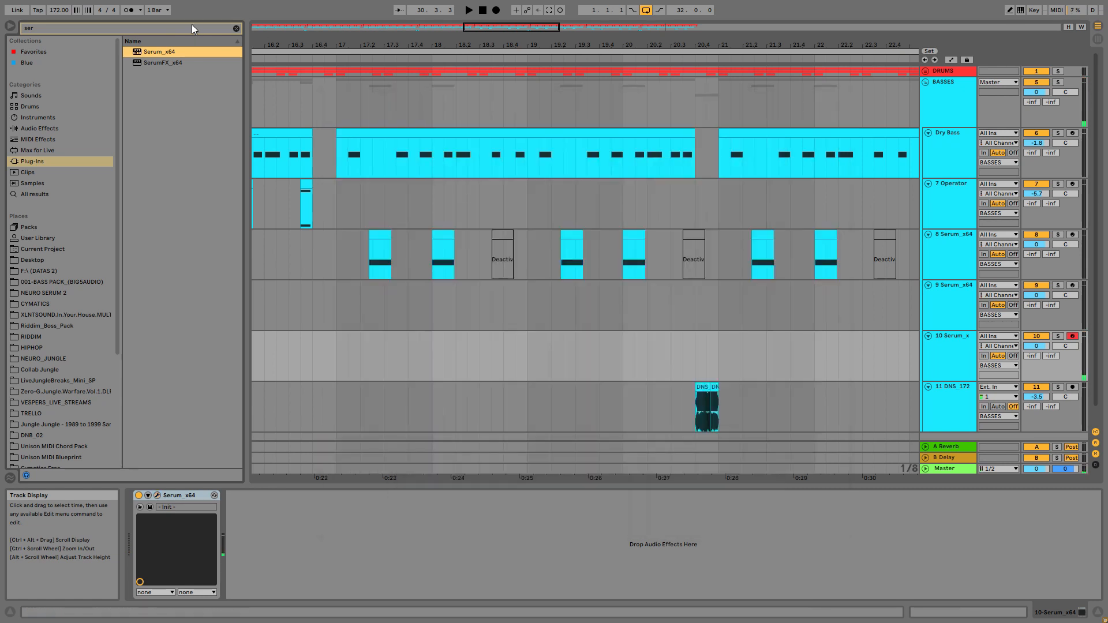
# Clear the browser search and add an EQ Eight audio effect after Serum on the bass track.
pyautogui.click(236, 29)
pyautogui.click(43, 128)
pyautogui.moveTo(247, 145); pyautogui.dragTo(330, 145)
pyautogui.scroll(5, 176, 145)
pyautogui.moveTo(156, 205); pyautogui.dragTo(278, 518)
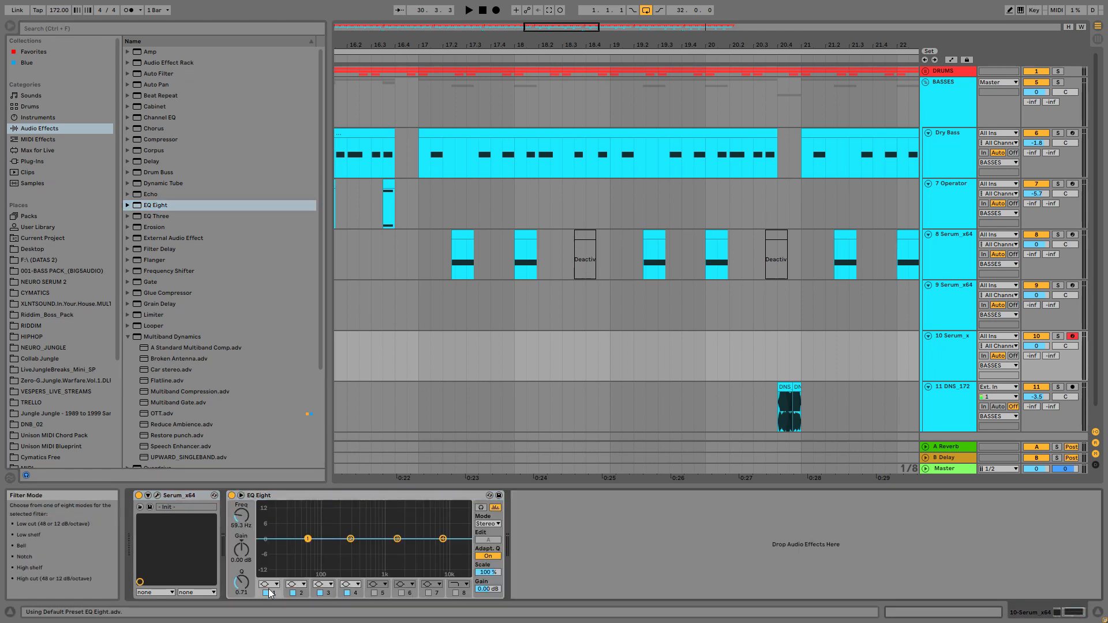
# Set EQ Eight's band 1 to a low cut at 225 Hz with a Q of 0.39.
pyautogui.click(268, 584)
pyautogui.click(272, 534)
pyautogui.moveTo(308, 547); pyautogui.dragTo(344, 556)
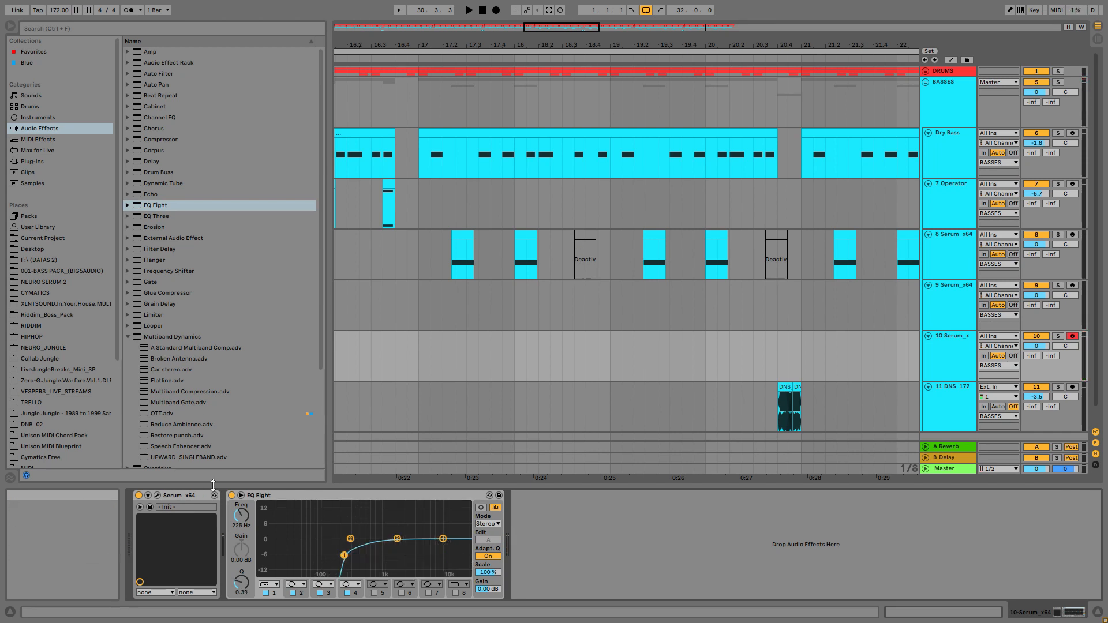
# Expand EQ Eight's frequency display and boost band 3 by 10.2 dB at 667 Hz with a Q of 4.10.
pyautogui.click(241, 496)
pyautogui.moveTo(447, 413); pyautogui.dragTo(445, 344)
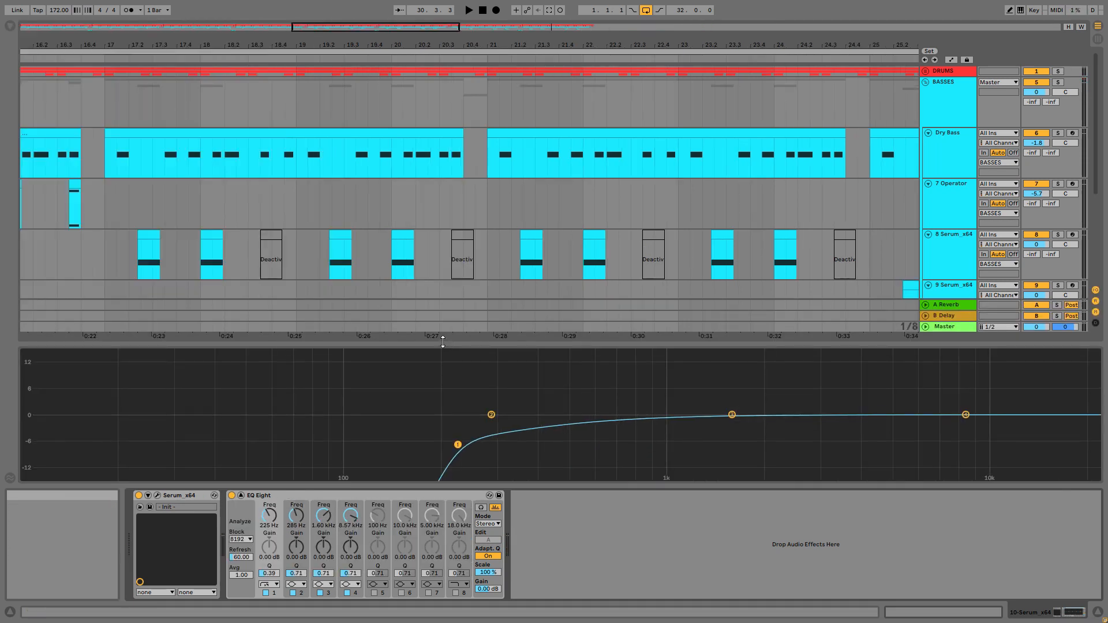
pyautogui.moveTo(728, 417); pyautogui.dragTo(615, 373)
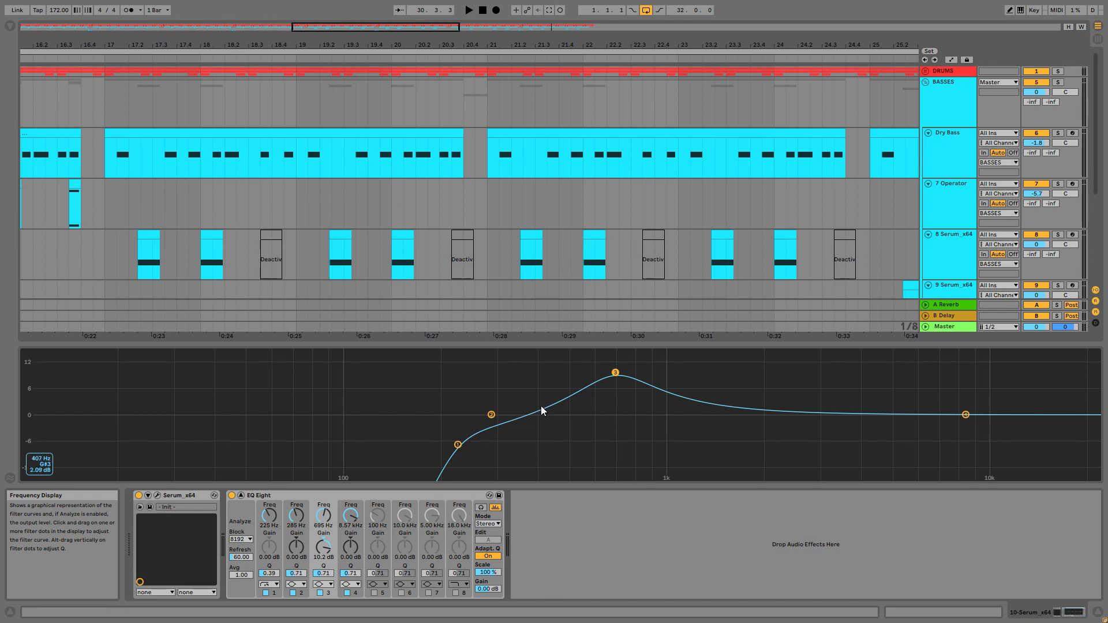
pyautogui.moveTo(615, 372); pyautogui.dragTo(609, 372)
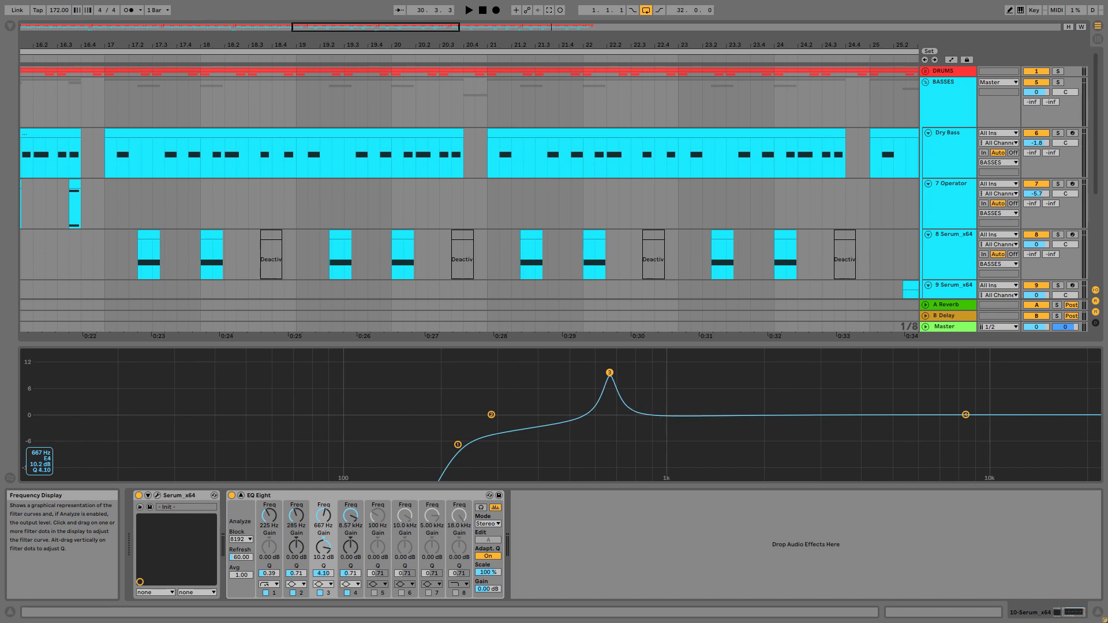
# Boost EQ Eight's band 2 by 9.19 dB at 1.30 kHz with a Q of 4.10, and set band 3's Q to 2.57.
pyautogui.moveTo(493, 415); pyautogui.dragTo(702, 381)
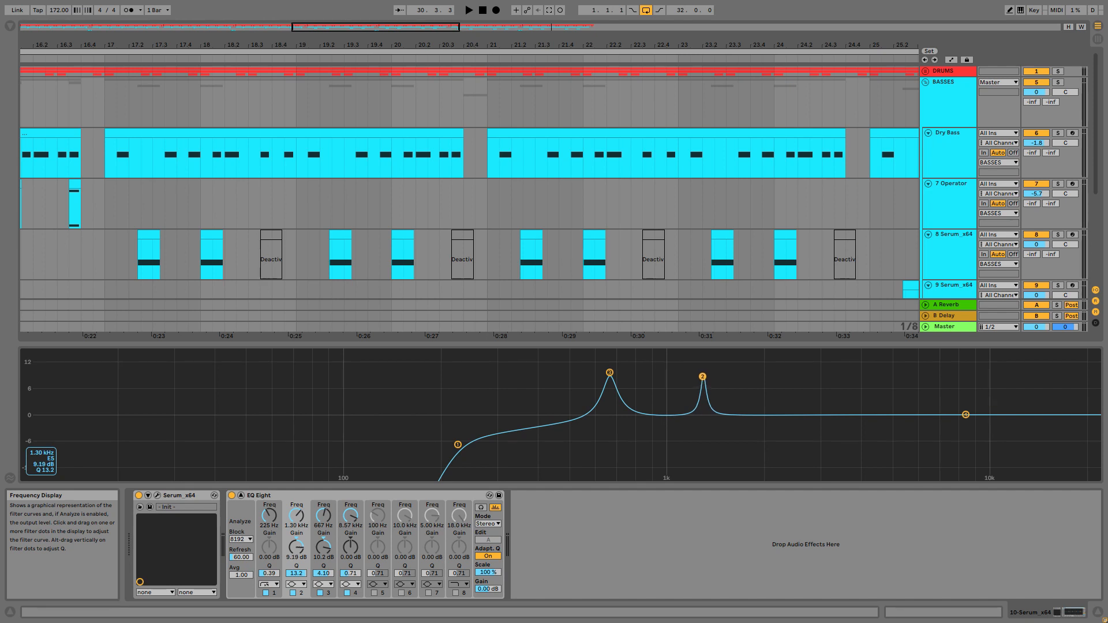
pyautogui.moveTo(703, 376); pyautogui.dragTo(702, 377)
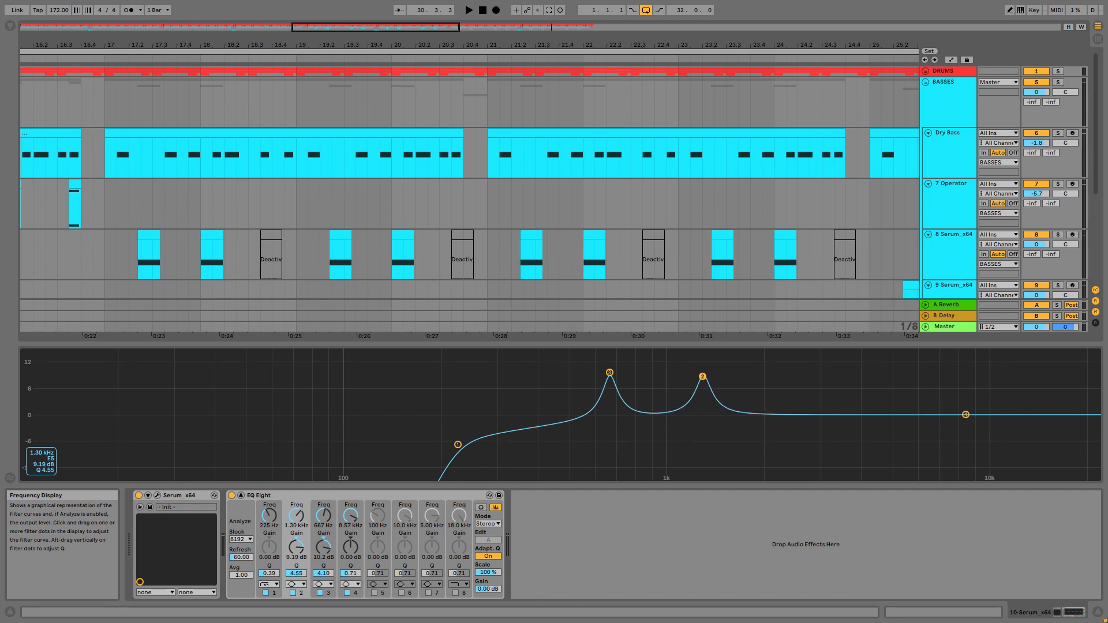
pyautogui.moveTo(611, 375); pyautogui.dragTo(610, 376)
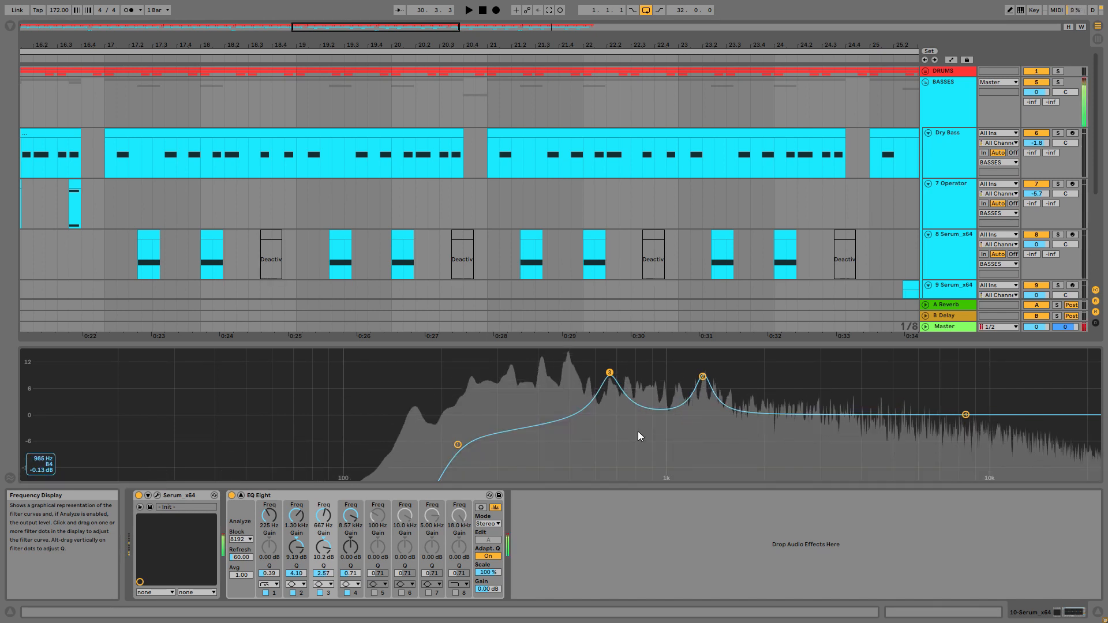
# Compare the bass sound with EQ Eight switched off and on.
pyautogui.click(231, 495)
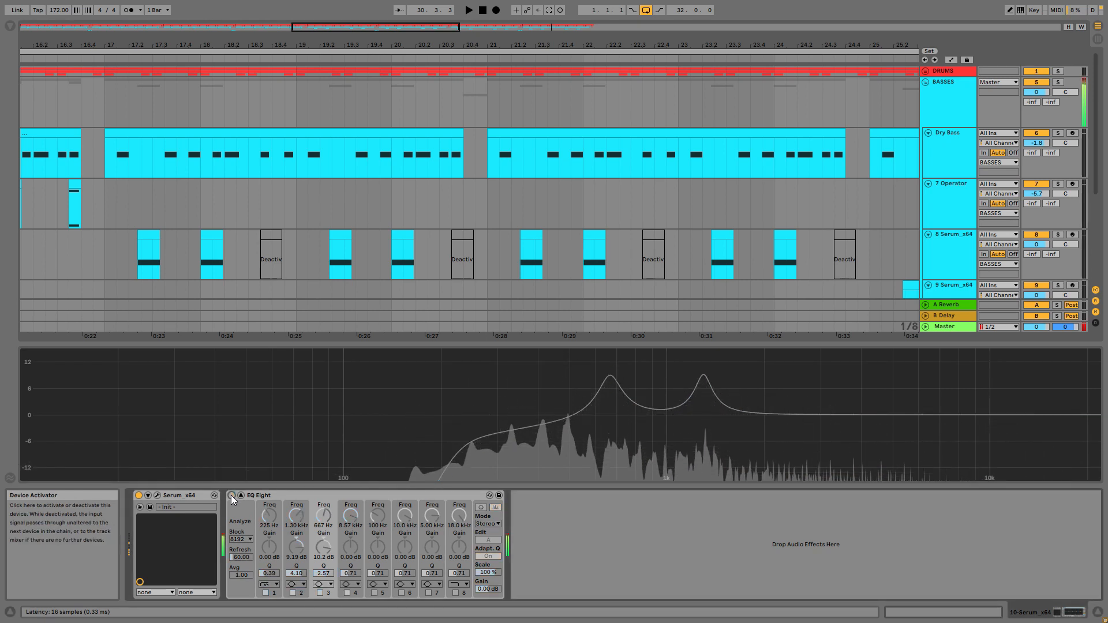
pyautogui.click(231, 495)
pyautogui.click(231, 496)
pyautogui.click(231, 495)
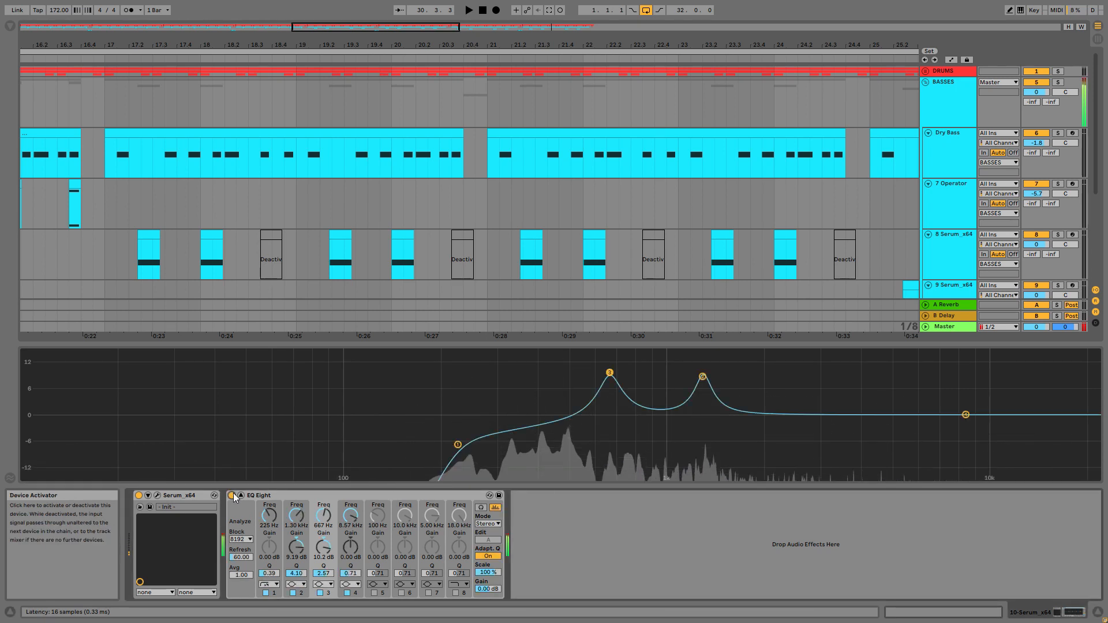
# Set band 1's low cut to 198 Hz with a Q of 0.45 and bypass EQ Eight to compare.
pyautogui.moveTo(457, 445); pyautogui.dragTo(441, 442)
pyautogui.click(232, 496)
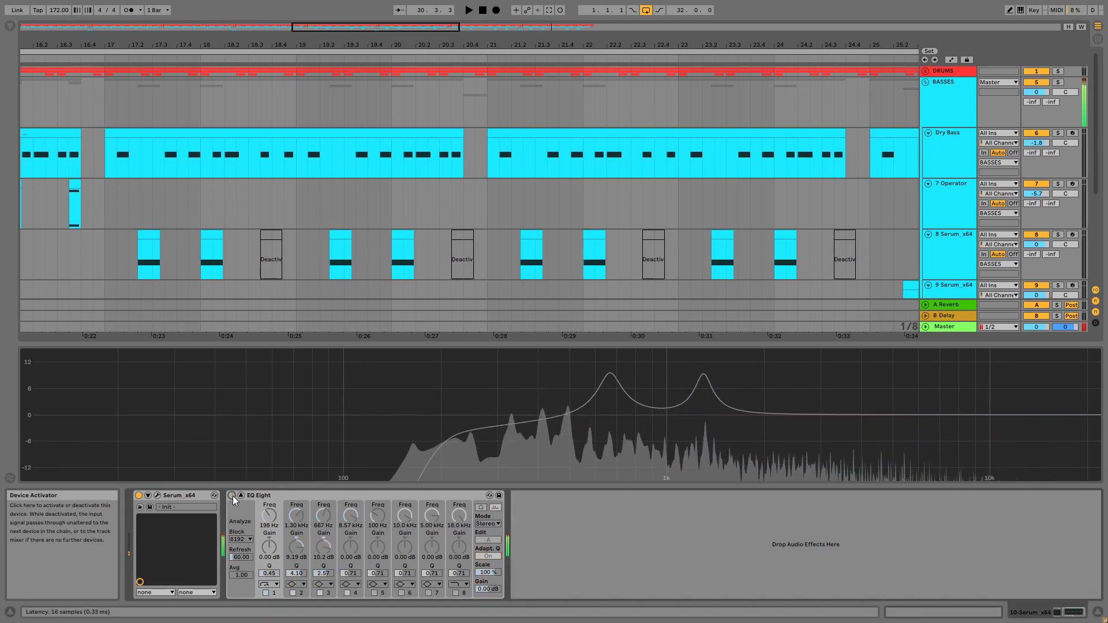
# Switch EQ Eight back on and make band 4 a high shelf at 4.24 kHz with 9.75 dB of gain.
pyautogui.click(232, 495)
pyautogui.moveTo(966, 415); pyautogui.dragTo(955, 388)
pyautogui.click(351, 584)
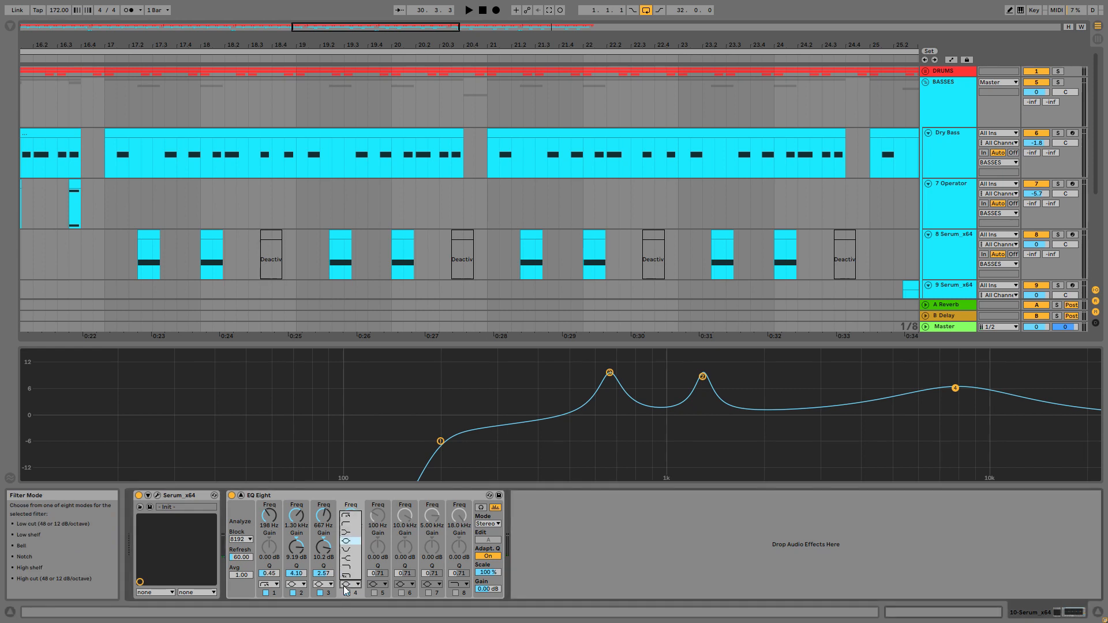
pyautogui.click(350, 565)
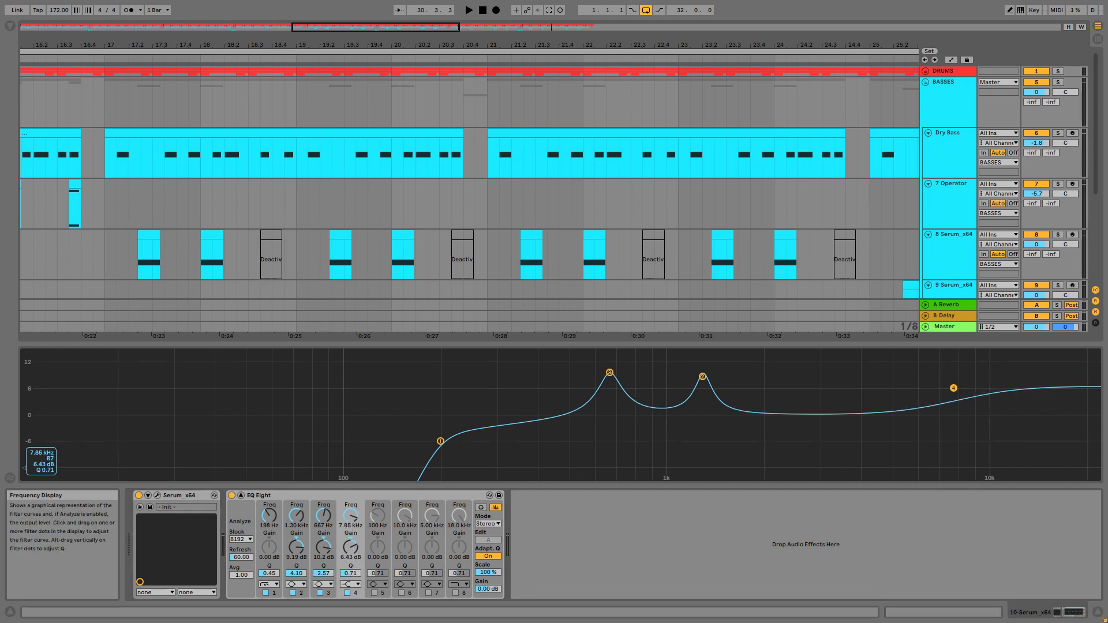
pyautogui.moveTo(955, 388); pyautogui.dragTo(867, 374)
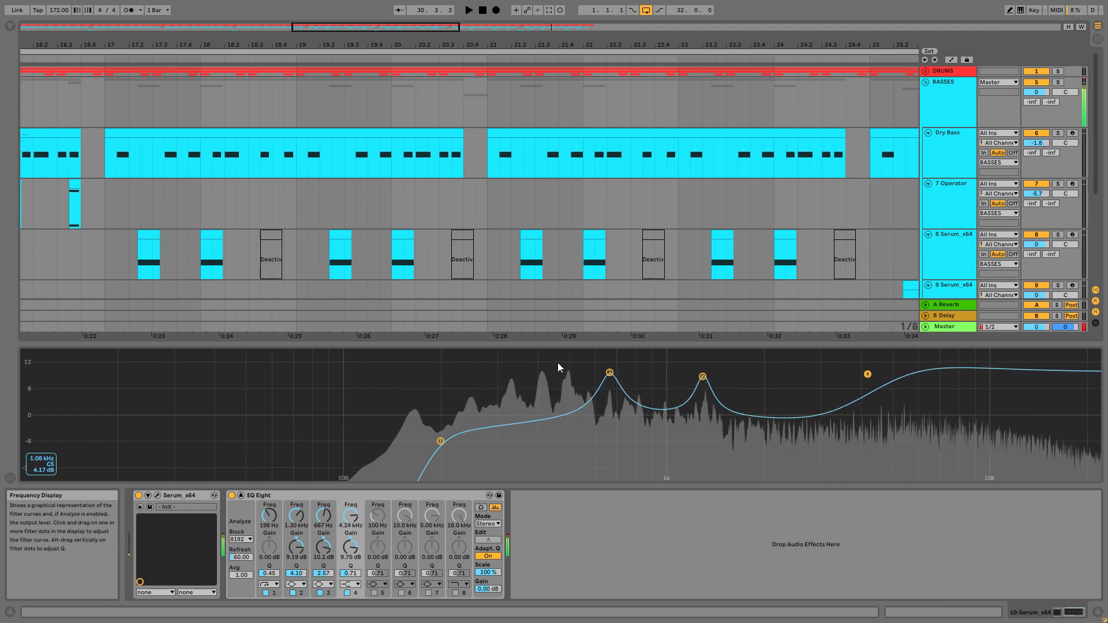
# Add the Saturator preset A Bit Warmer after EQ Eight and set its drive to 2.29 dB.
pyautogui.click(10, 26)
pyautogui.scroll(-1, 186, 364)
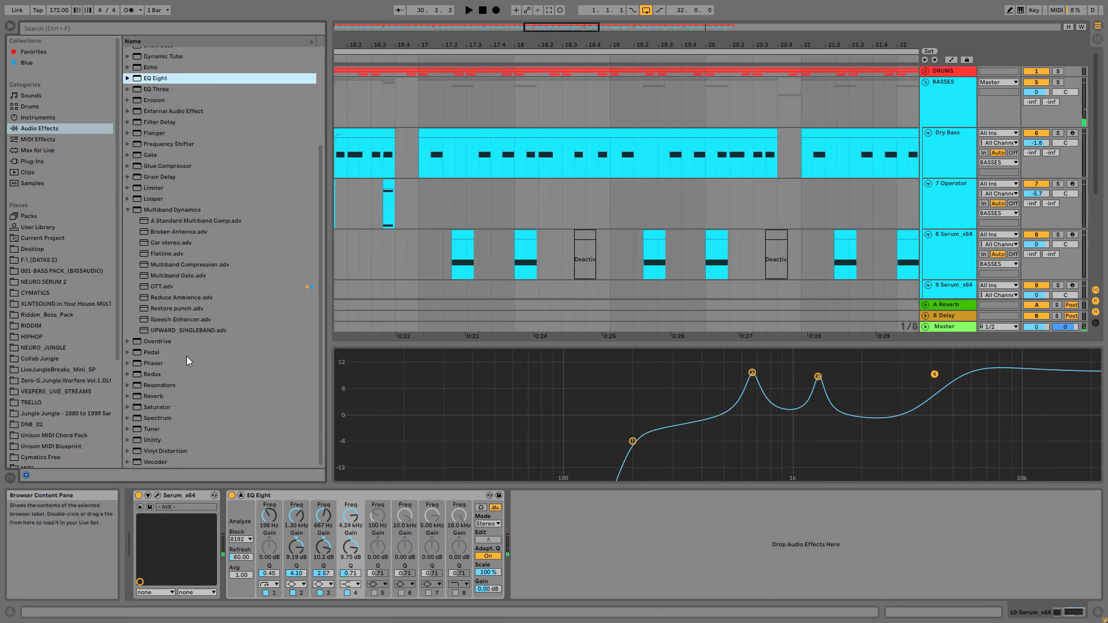
pyautogui.moveTo(159, 407); pyautogui.dragTo(742, 512)
pyautogui.click(128, 407)
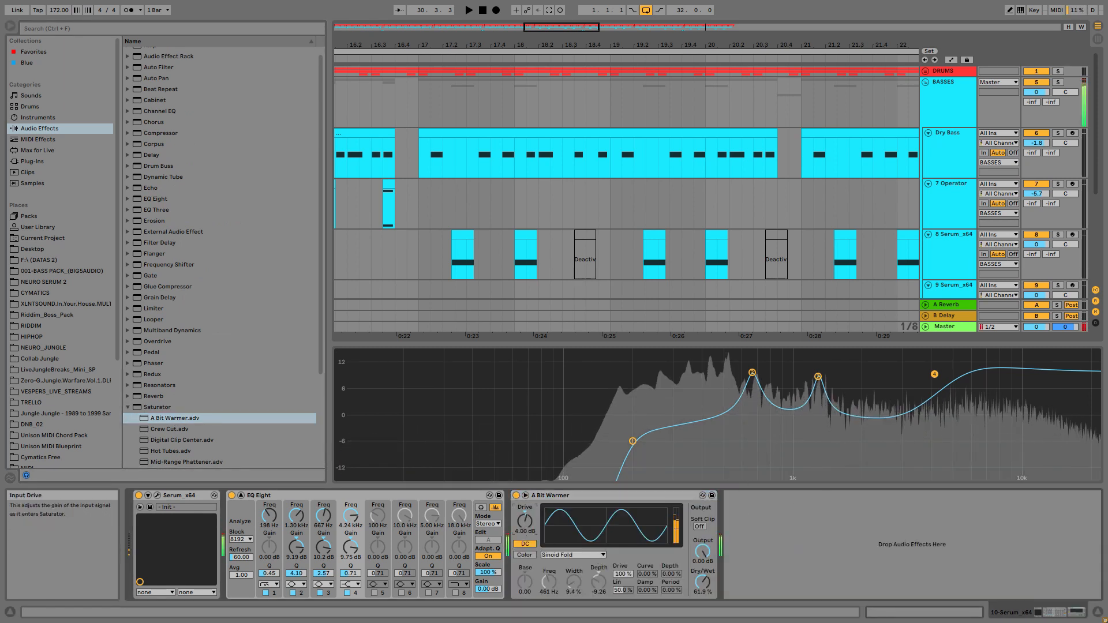
pyautogui.moveTo(525, 521); pyautogui.dragTo(525, 539)
# Add the Multiband Dynamics preset OTT to the end of the bass track's device chain.
pyautogui.scroll(-2, 173, 294)
pyautogui.click(149, 264)
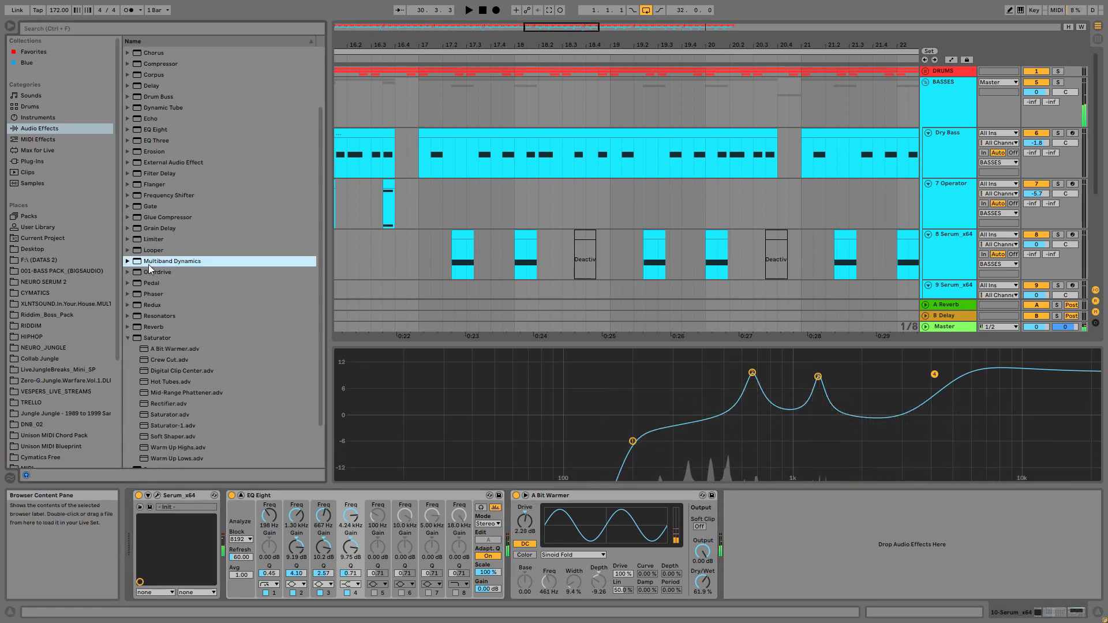
pyautogui.click(128, 260)
pyautogui.doubleClick(165, 409)
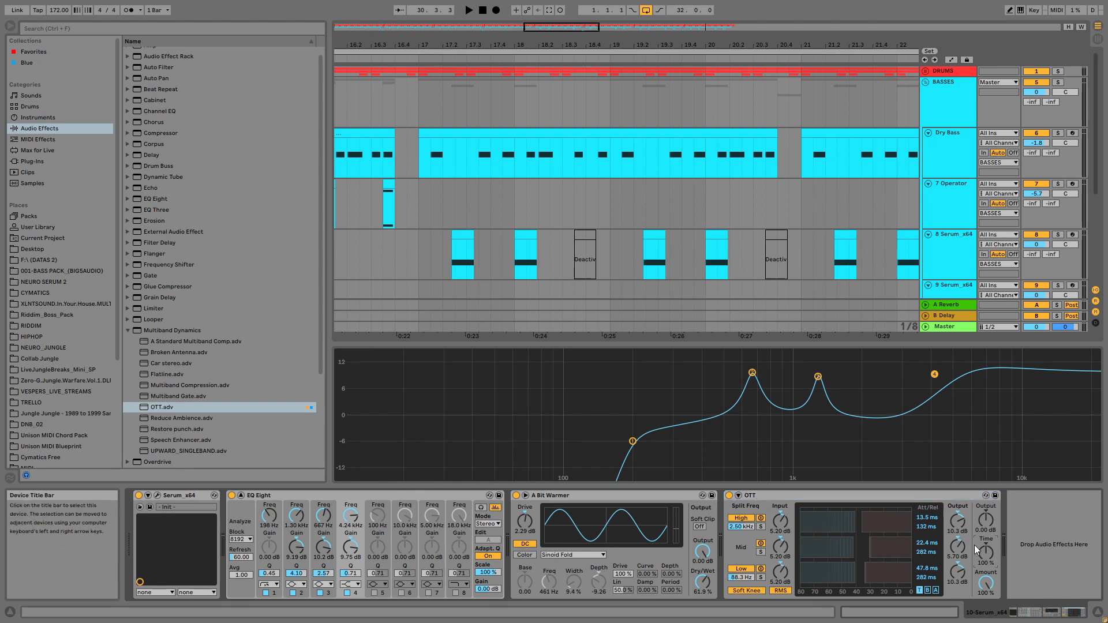
# Set OTT's time scaling to 1000 %, its master output to 9.10 dB and its mid band output to 12.1 dB.
pyautogui.moveTo(986, 552); pyautogui.dragTo(985, 531)
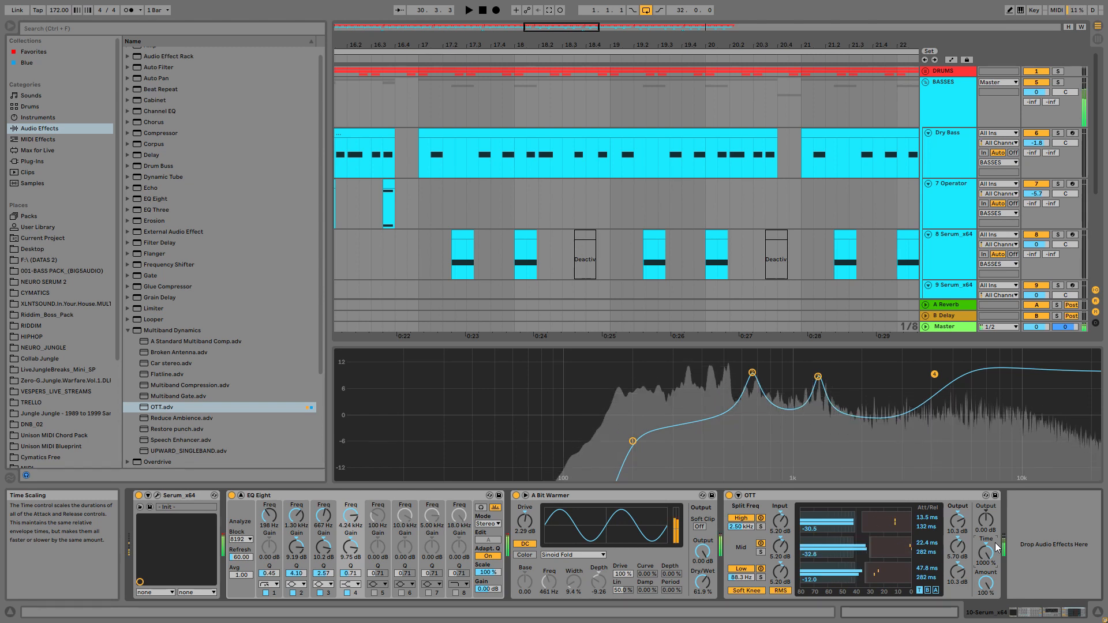
pyautogui.moveTo(987, 522); pyautogui.dragTo(987, 499)
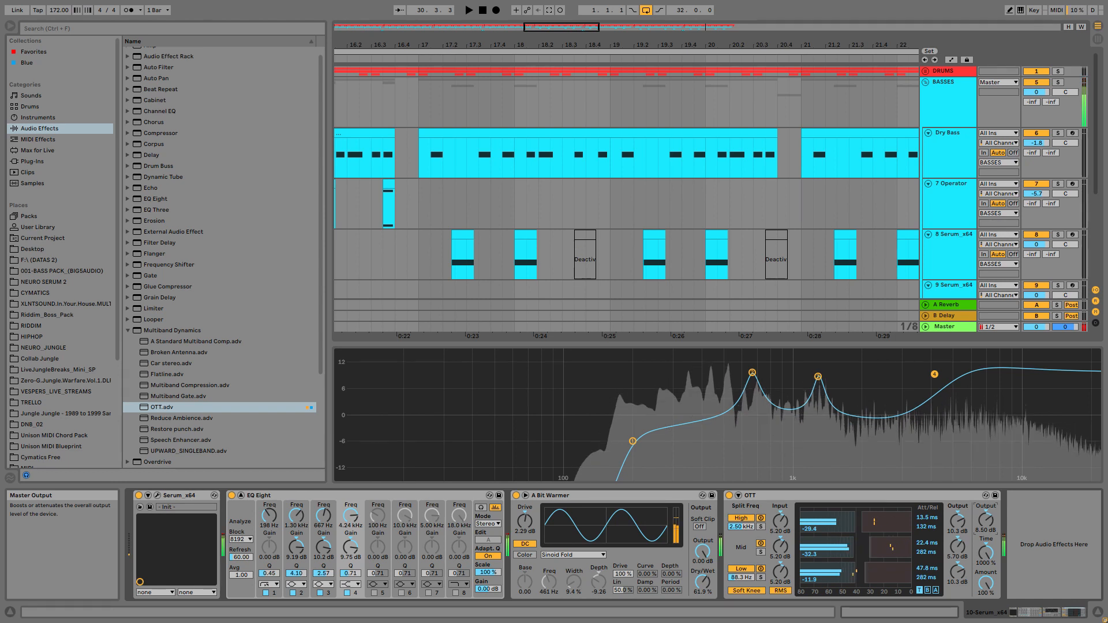
pyautogui.moveTo(983, 521); pyautogui.dragTo(986, 518)
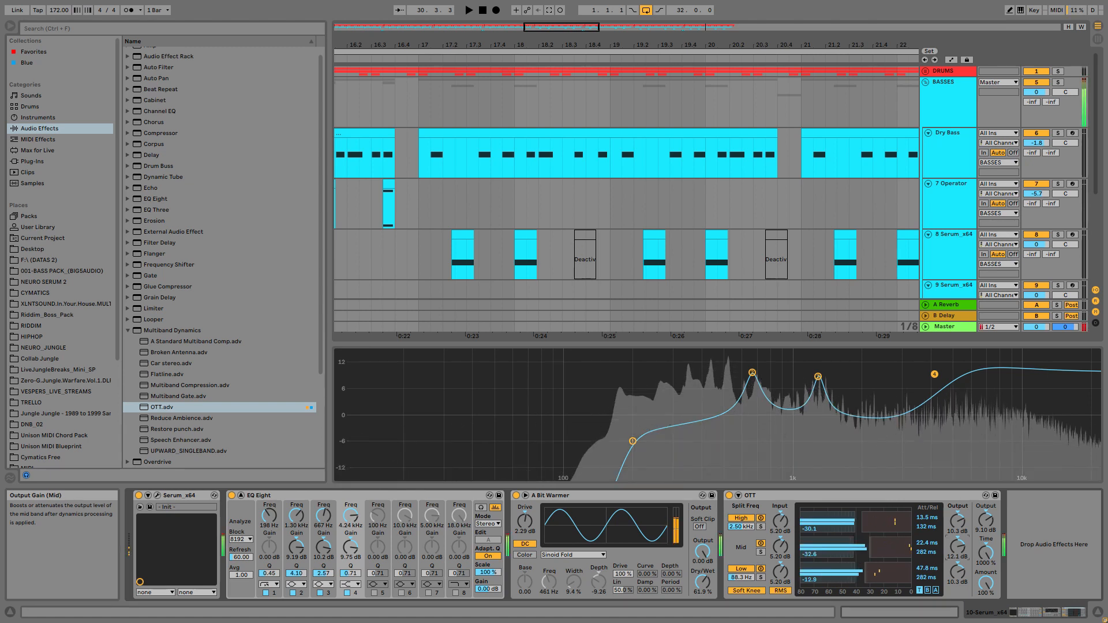
# Add Echo's Vintage Delay preset Semi Sync after OTT.
pyautogui.click(158, 189)
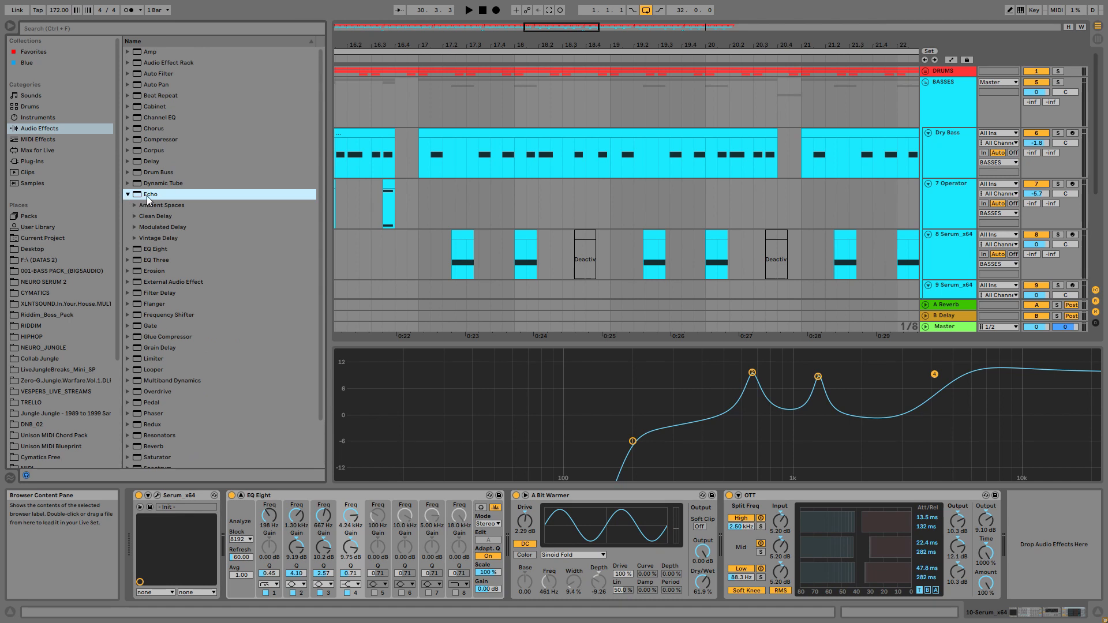
pyautogui.click(156, 238)
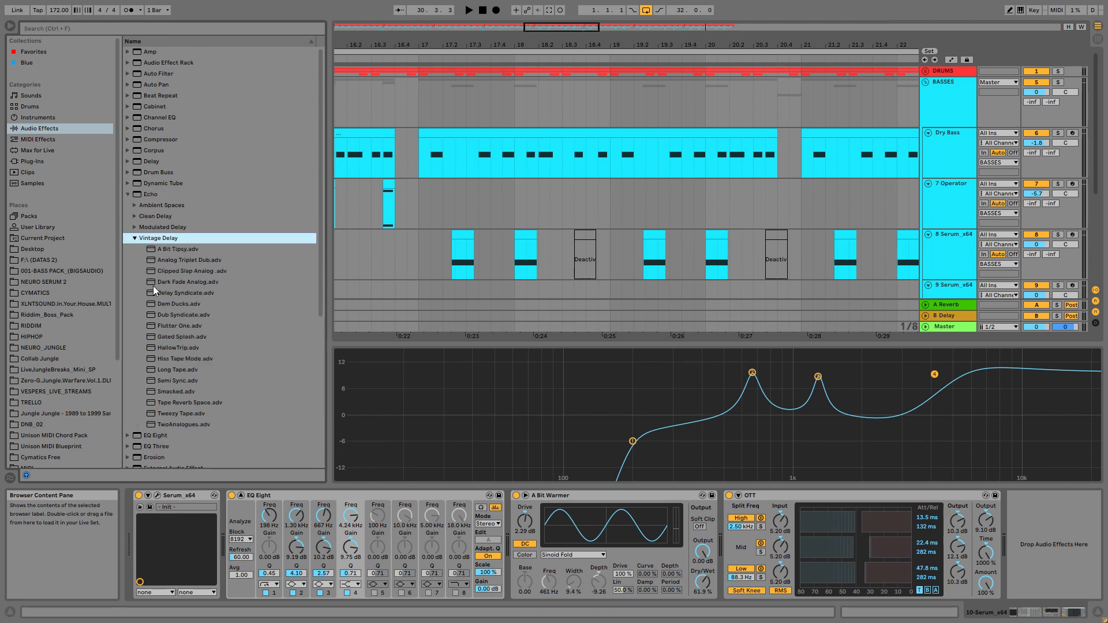
pyautogui.scroll(-1, 173, 324)
pyautogui.moveTo(154, 345); pyautogui.dragTo(1009, 524)
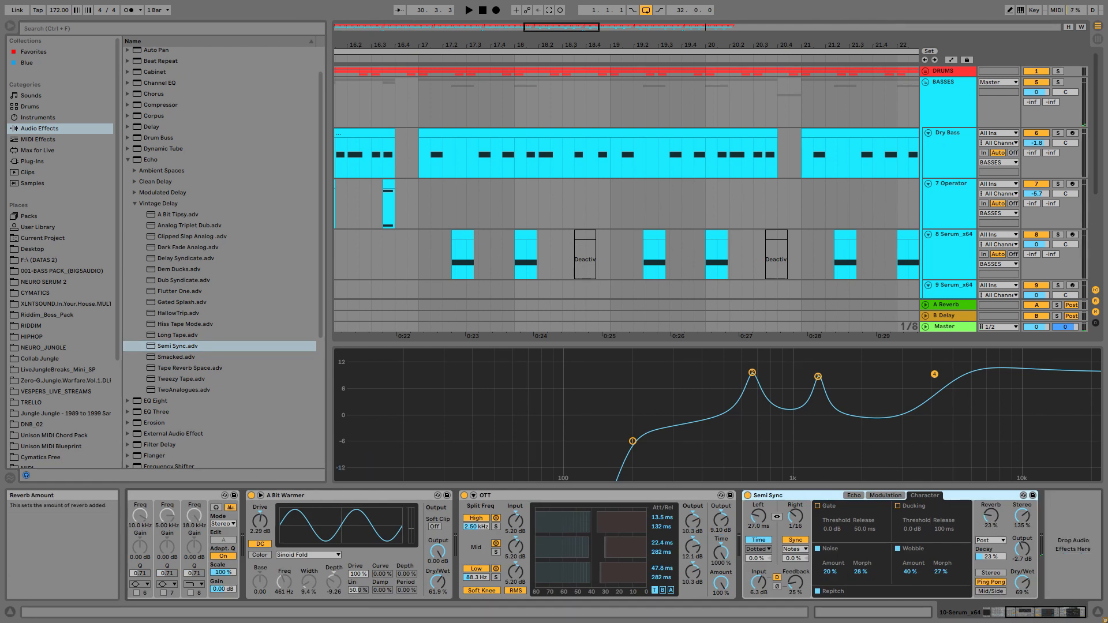
# Set the echo's feedback to 42 %, left delay to 1.00 ms, right delay to an unsynced 76.2 ms, and dry/wet to 11 %.
pyautogui.click(854, 495)
pyautogui.moveTo(810, 576); pyautogui.dragTo(809, 572)
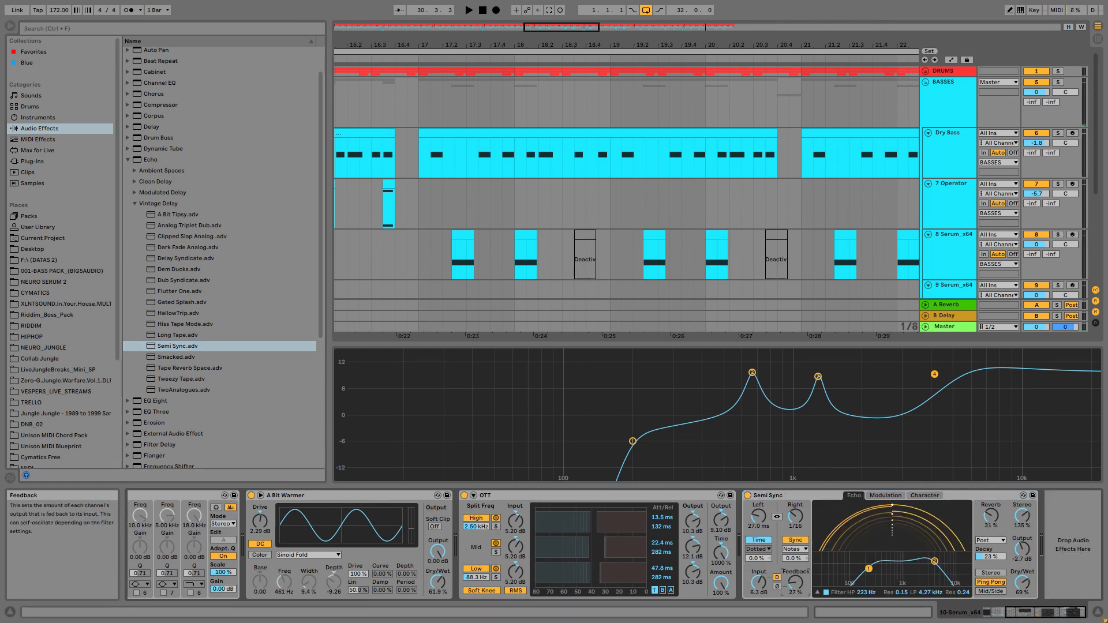
pyautogui.click(795, 539)
pyautogui.click(760, 522)
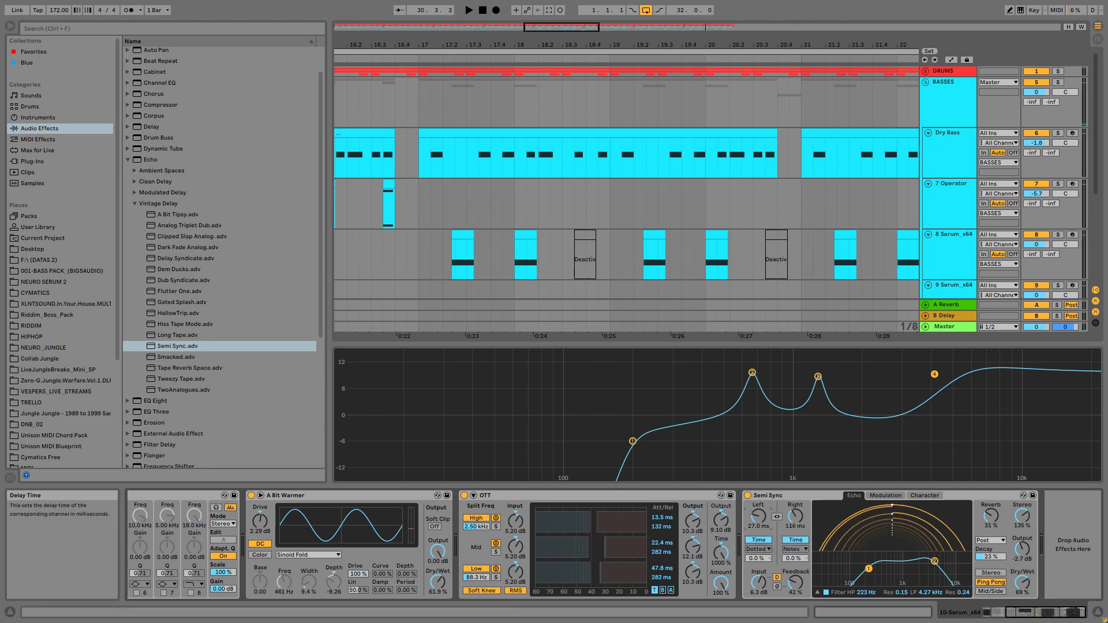
pyautogui.moveTo(760, 522); pyautogui.dragTo(759, 557)
pyautogui.moveTo(795, 517); pyautogui.dragTo(795, 513)
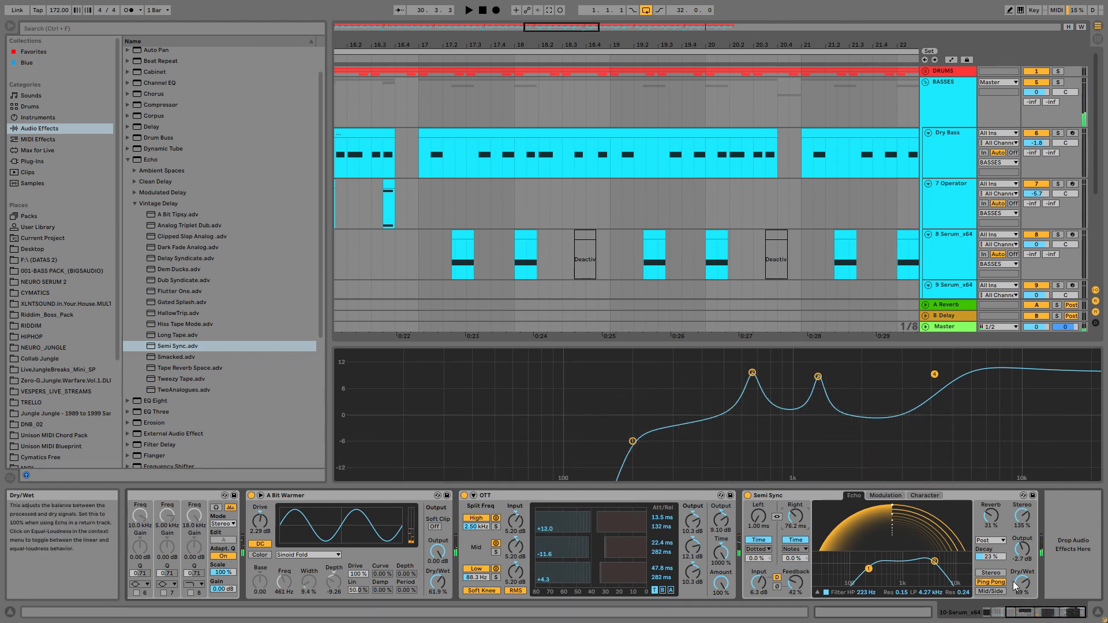
pyautogui.moveTo(1013, 581); pyautogui.dragTo(1013, 575)
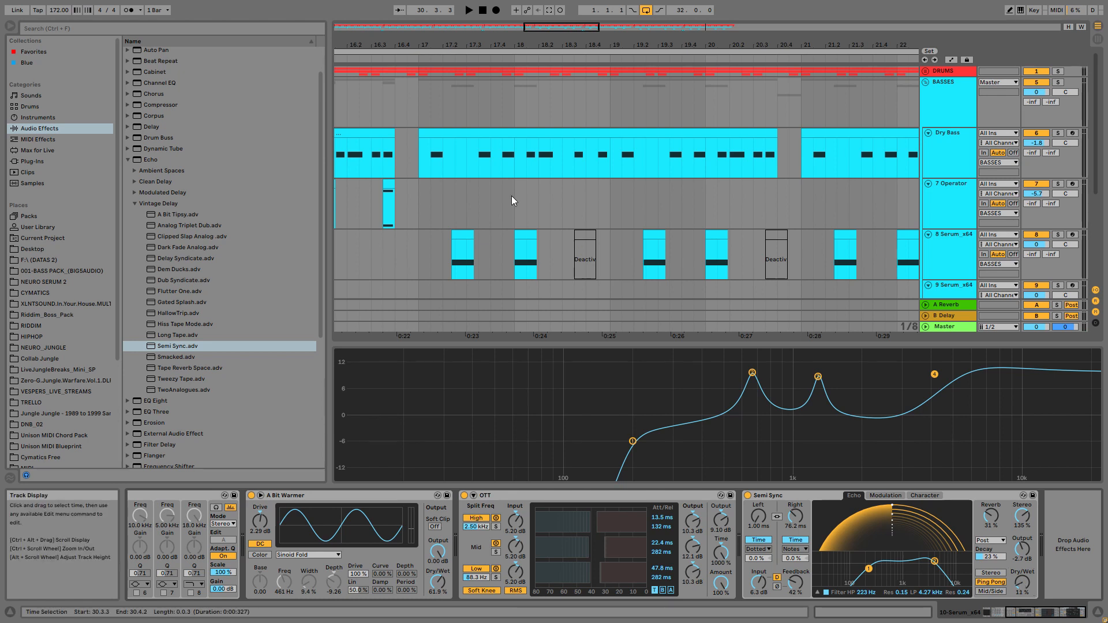
# Add a default Saturator after the Semi Sync echo and enable its soft clip.
pyautogui.scroll(-5, 234, 216)
pyautogui.scroll(-1, 237, 257)
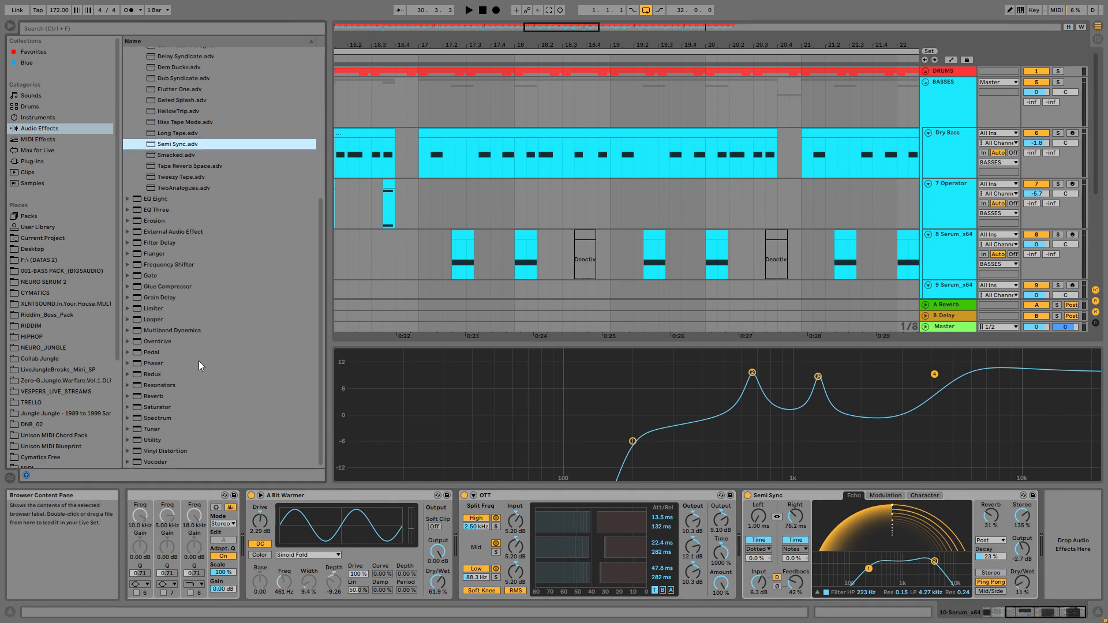
pyautogui.moveTo(153, 407); pyautogui.dragTo(1028, 548)
pyautogui.click(1020, 526)
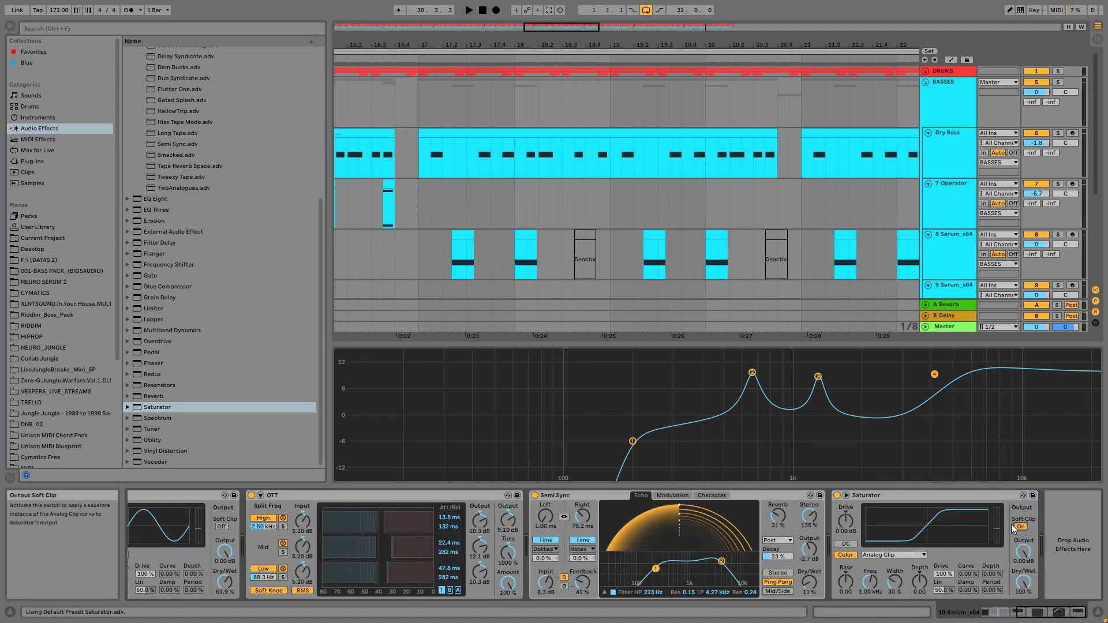